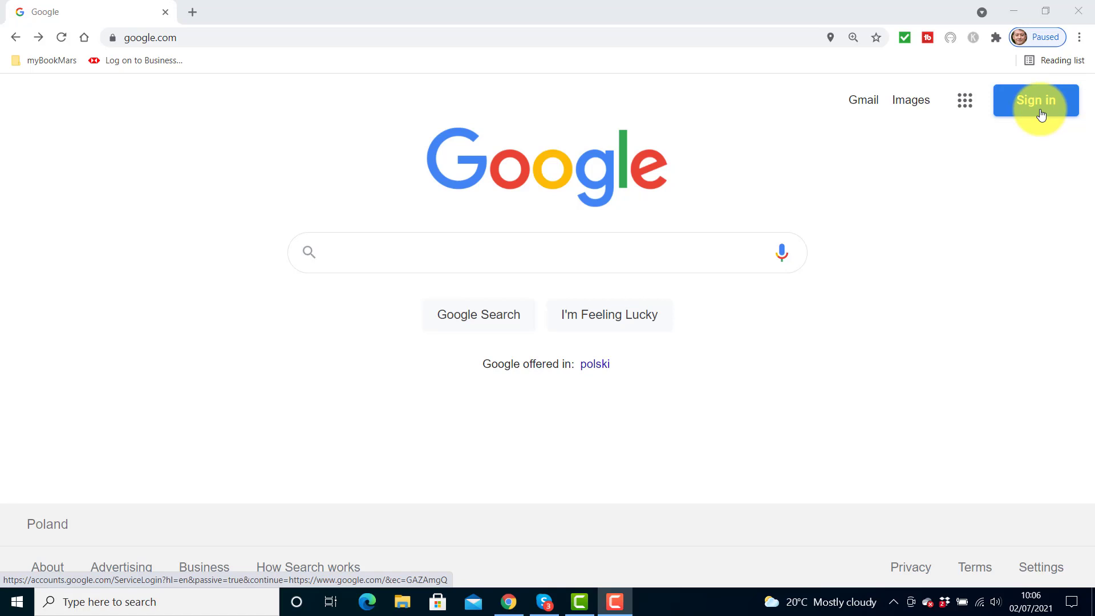
Step: Sign in, go to Manage your Google Account, and scroll to the privacy suggestions
left_click(1040, 114)
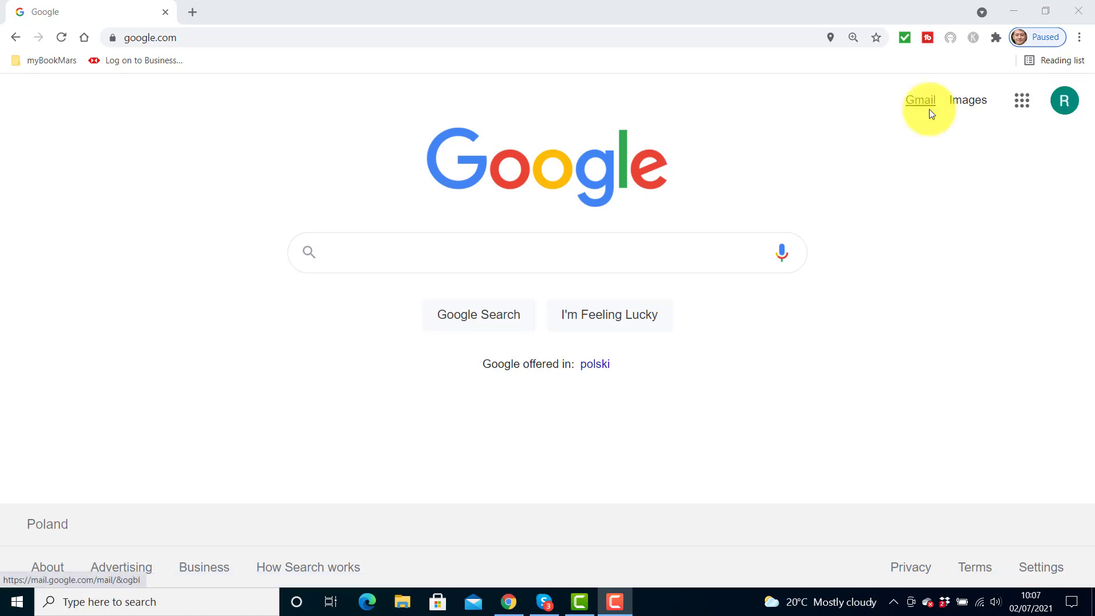
left_click(1065, 102)
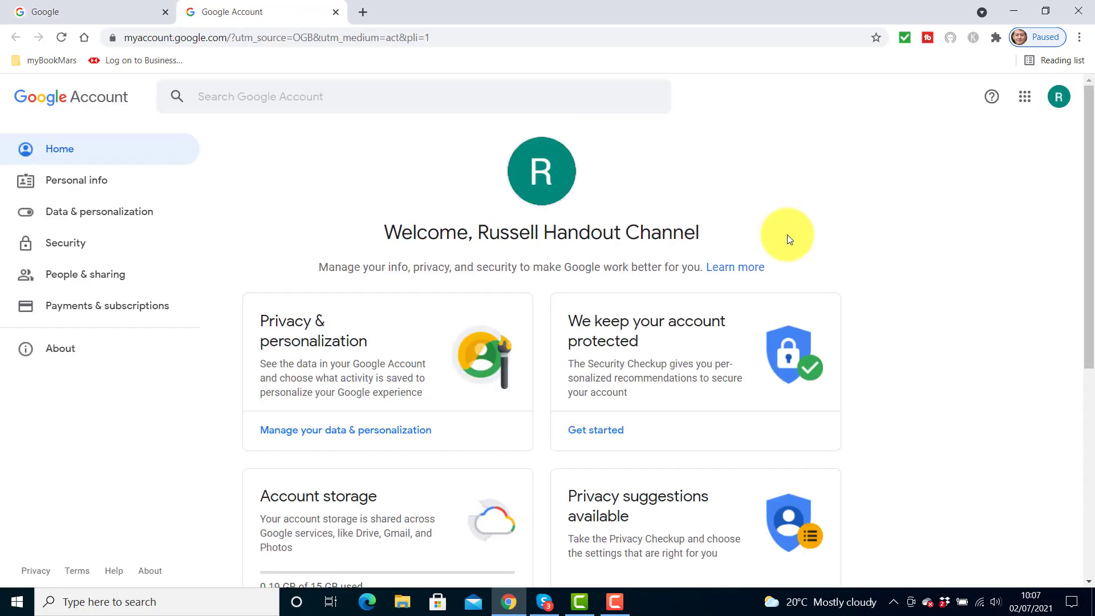
left_click_drag(1092, 194, 1068, 237)
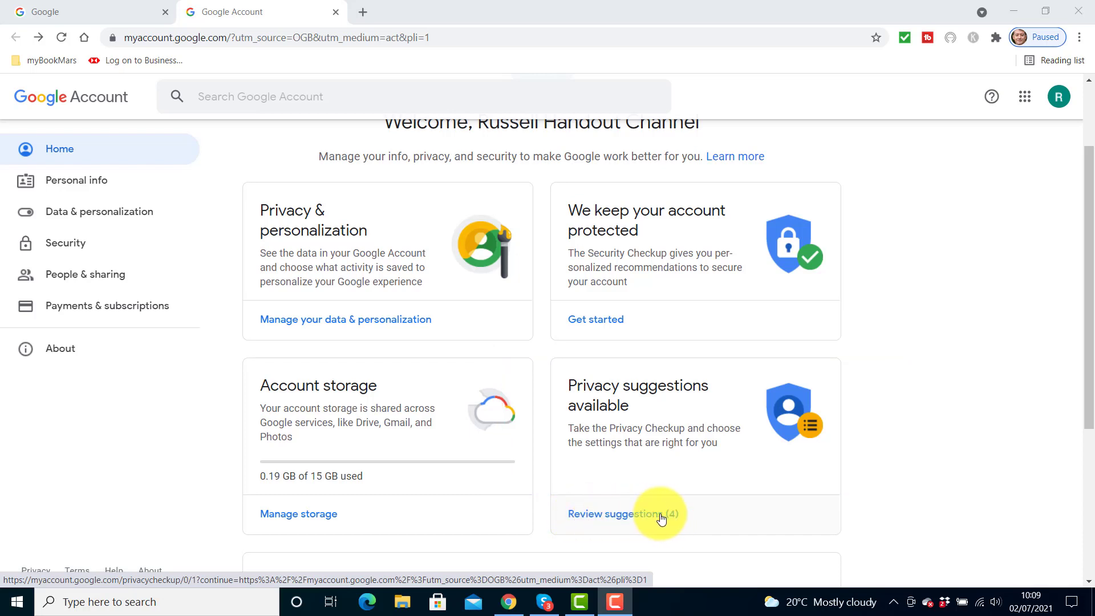
left_click(604, 406)
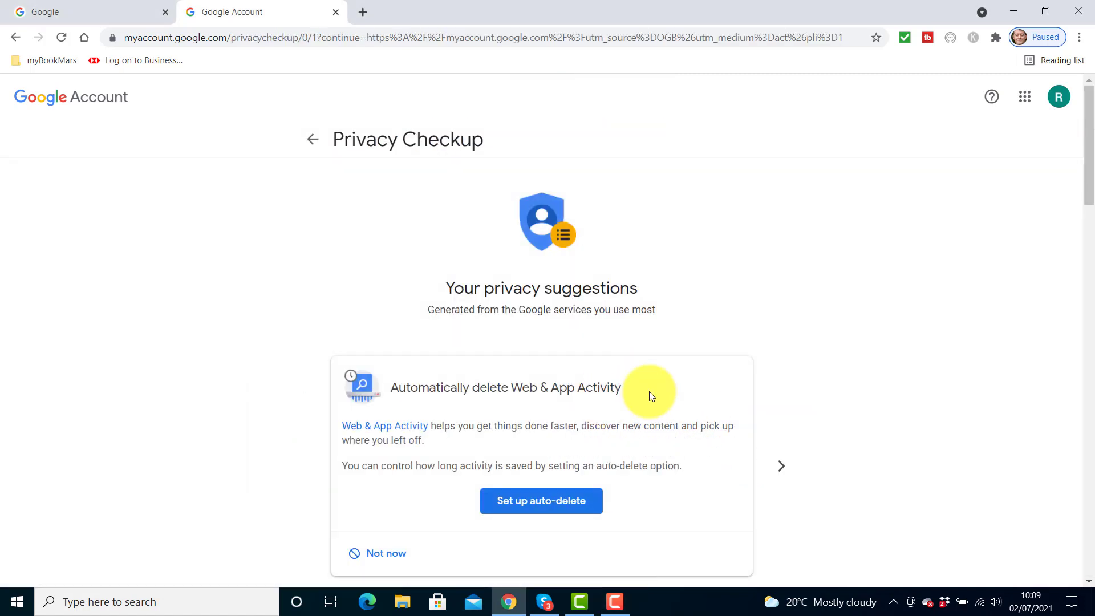
left_click_drag(1090, 171, 1090, 208)
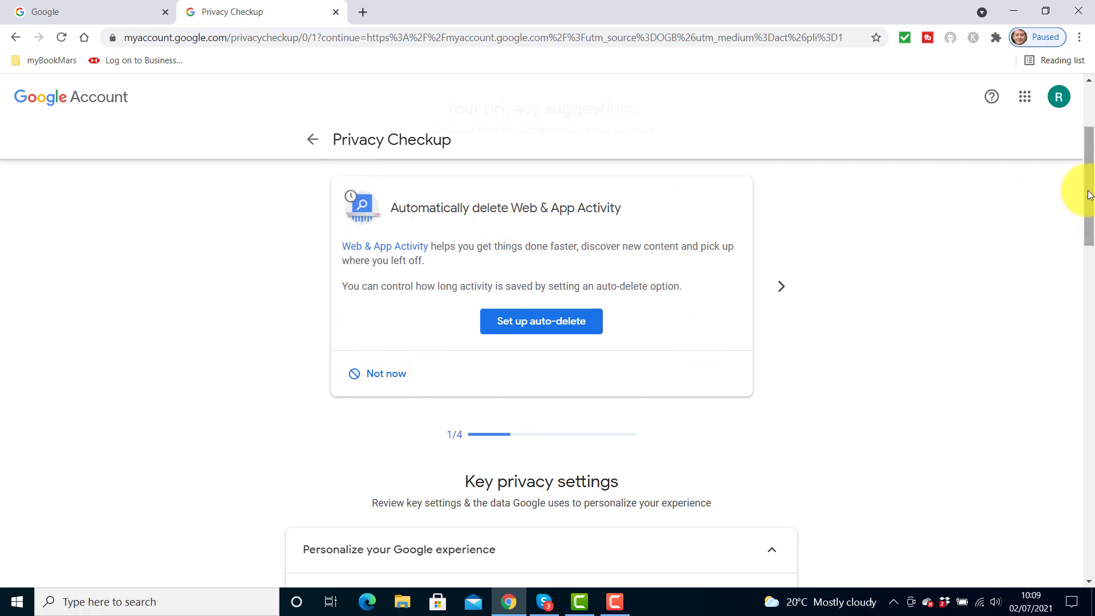
left_click_drag(1089, 195, 1090, 259)
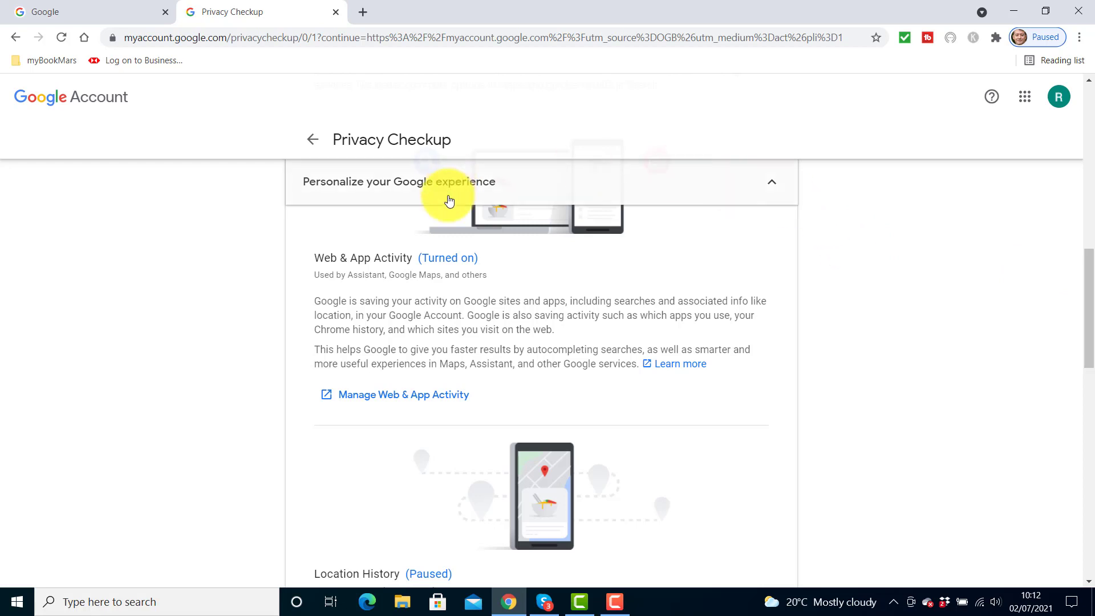
Step: Open Web & App Activity controls and scroll to its auto-delete and manage activity options
left_click(442, 264)
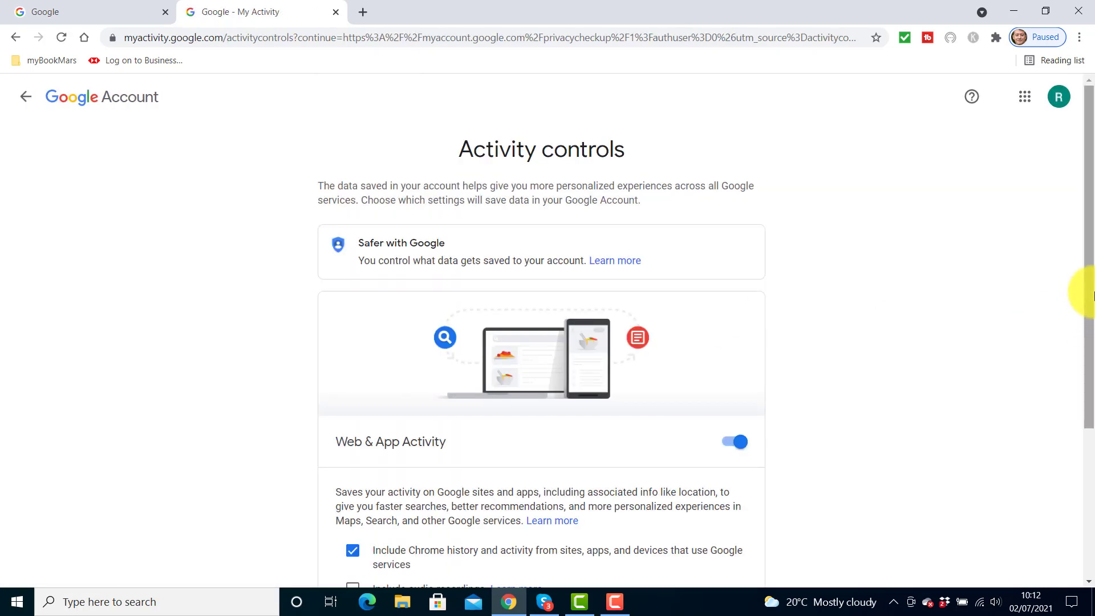
left_click_drag(1091, 291, 1083, 415)
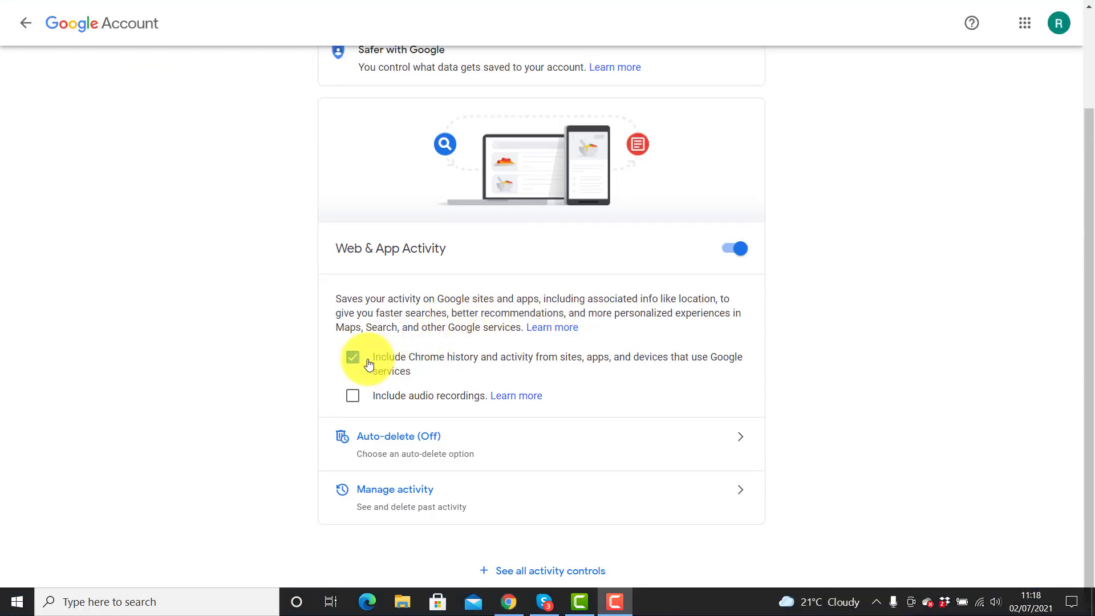
left_click(353, 358)
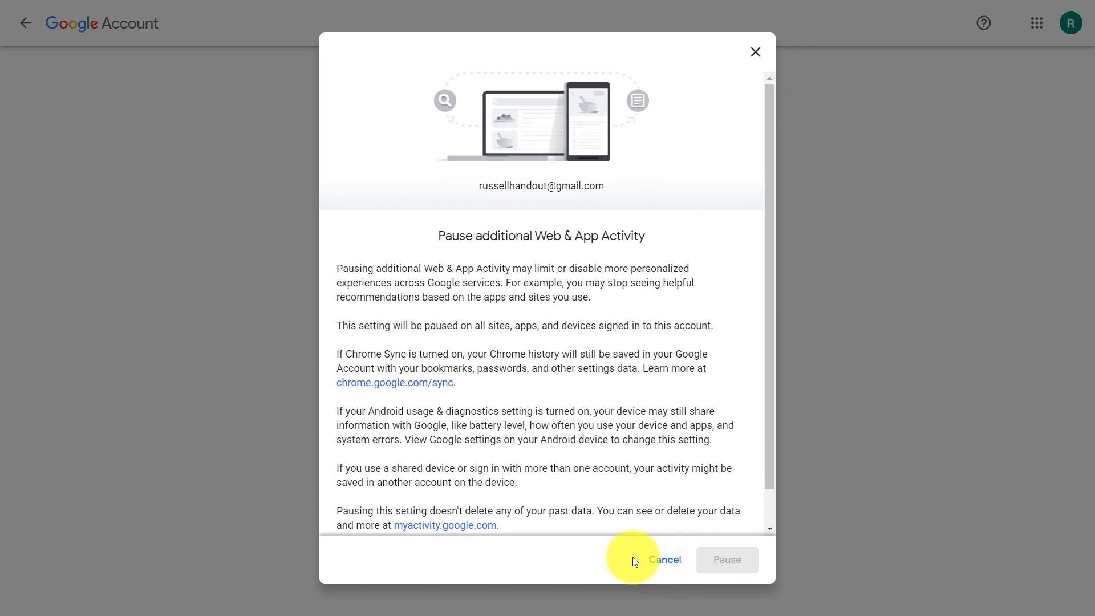
left_click(756, 52)
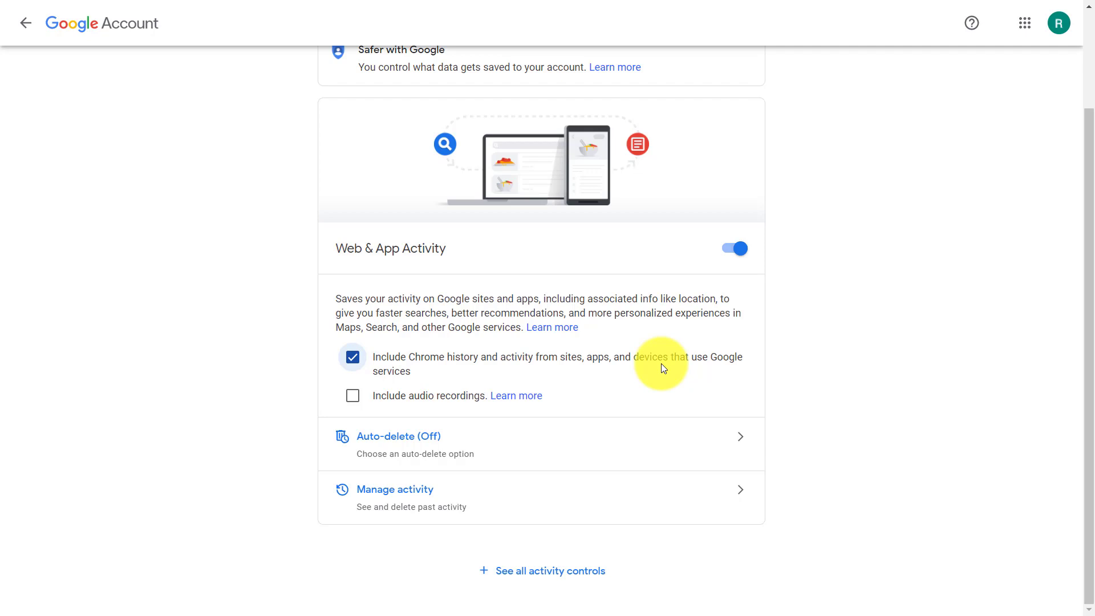
scroll(354, 272, "down", 2)
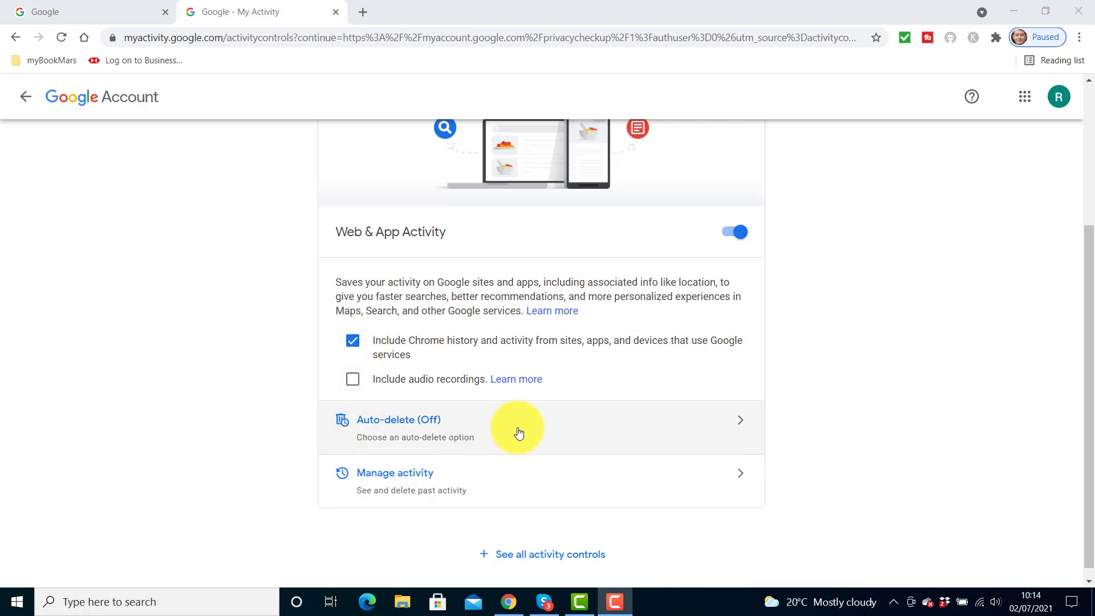
left_click(737, 430)
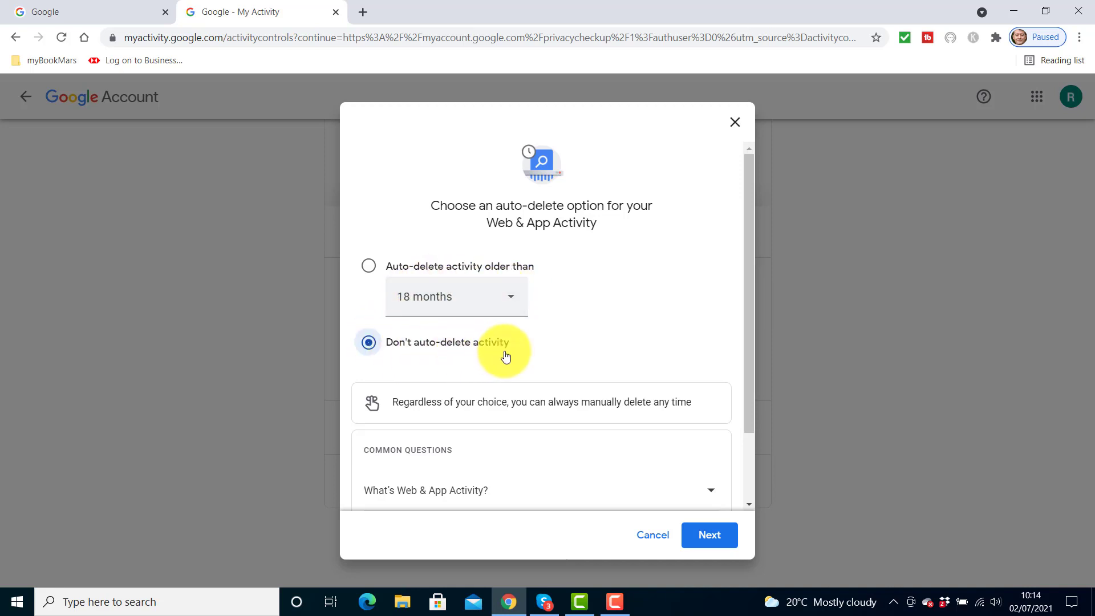
left_click(369, 268)
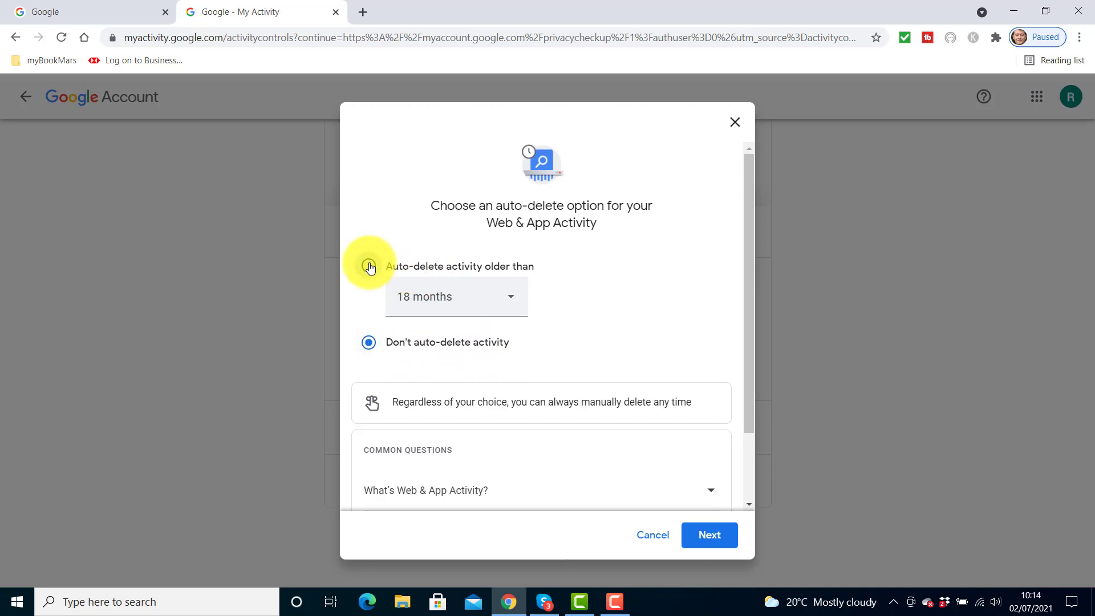
left_click(512, 300)
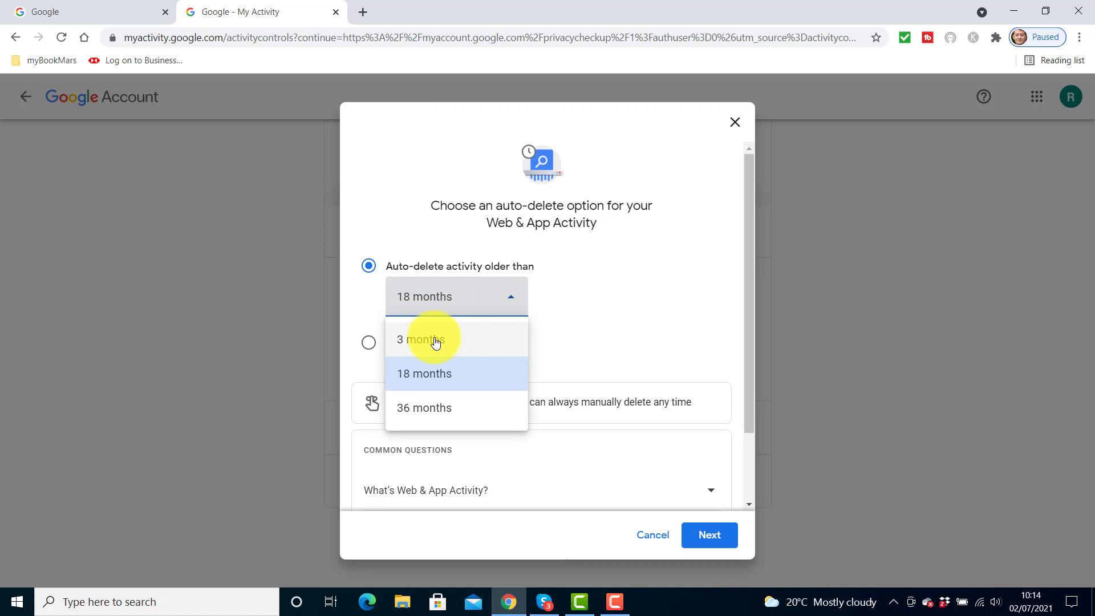
left_click(368, 343)
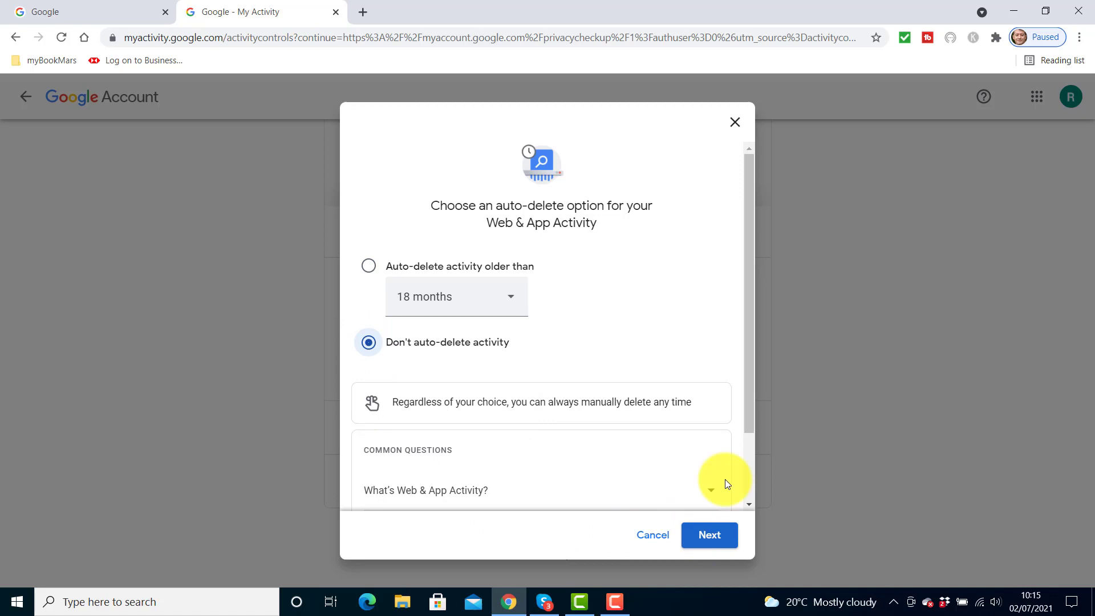
Step: Leave auto-delete unchanged and open Web & App Activity history down to today's entries
left_click(735, 124)
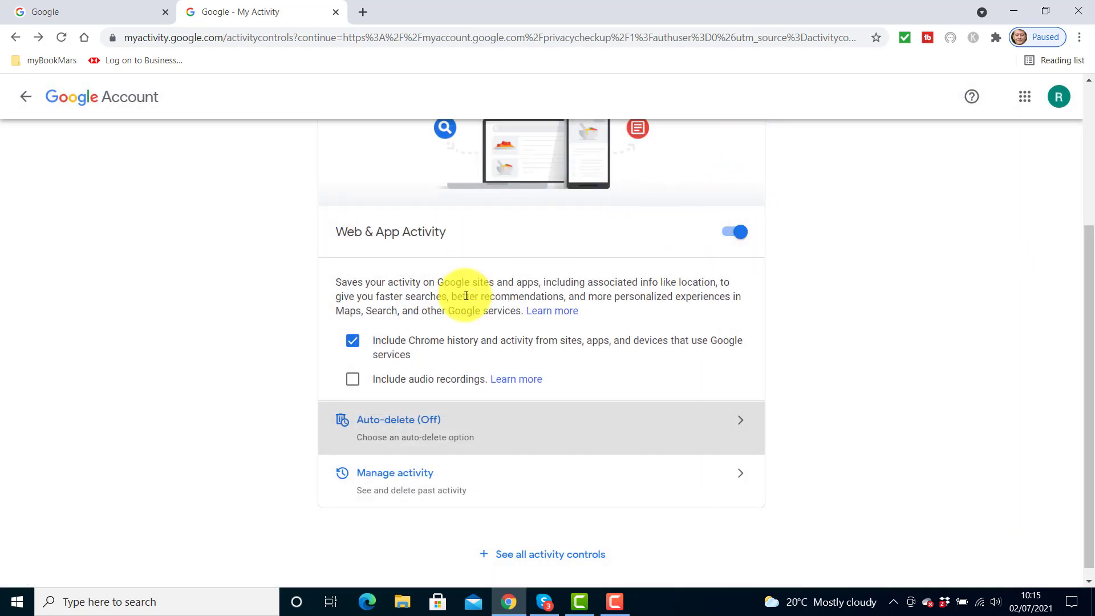
scroll(1082, 342, "down", 1)
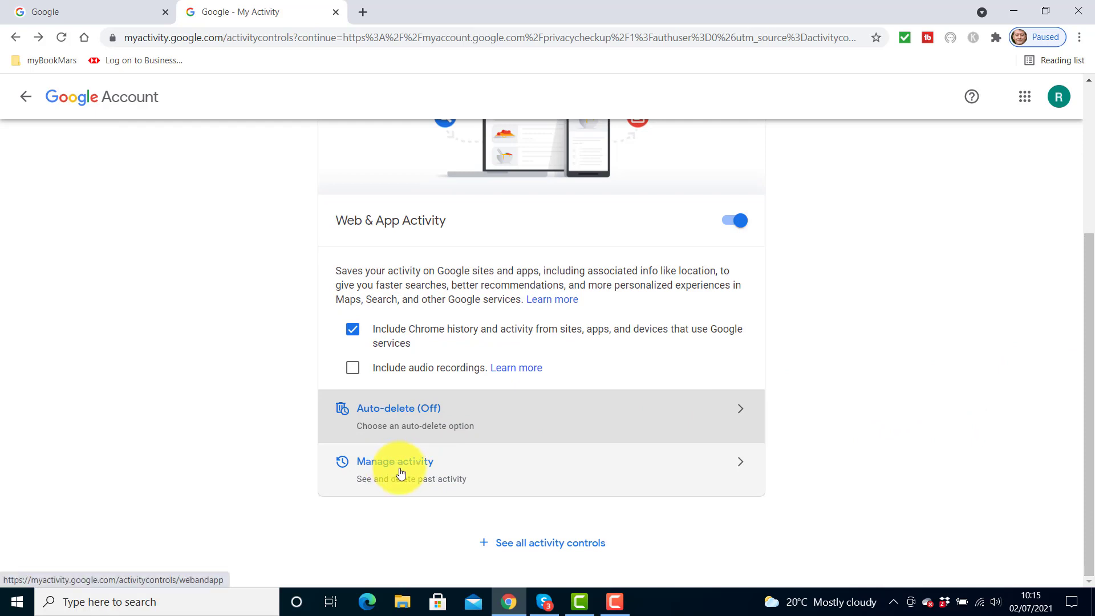
left_click(684, 477)
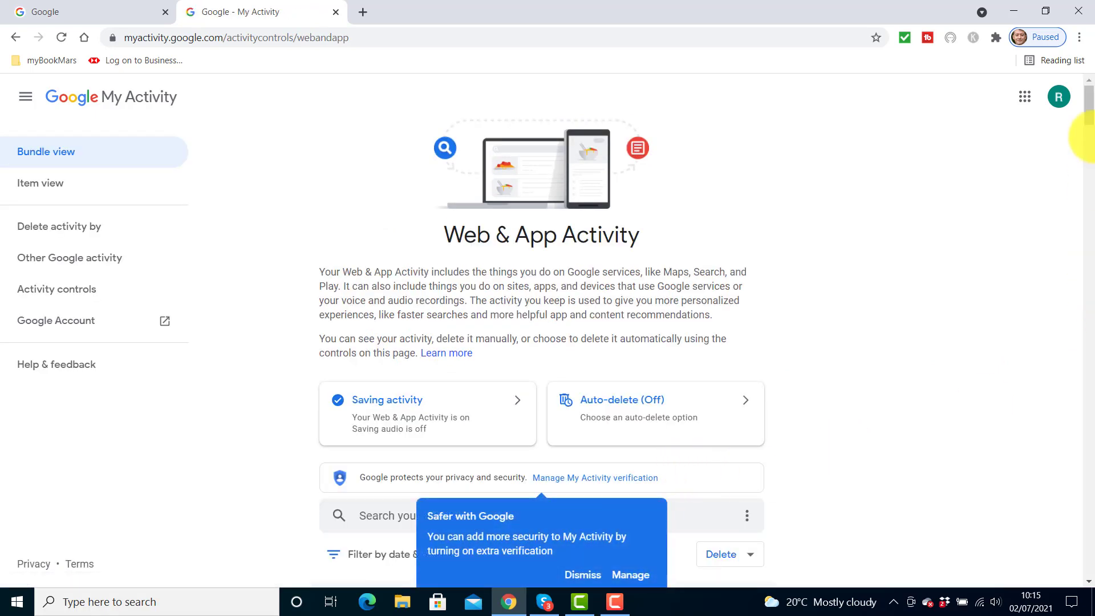
left_click_drag(1092, 120, 1092, 149)
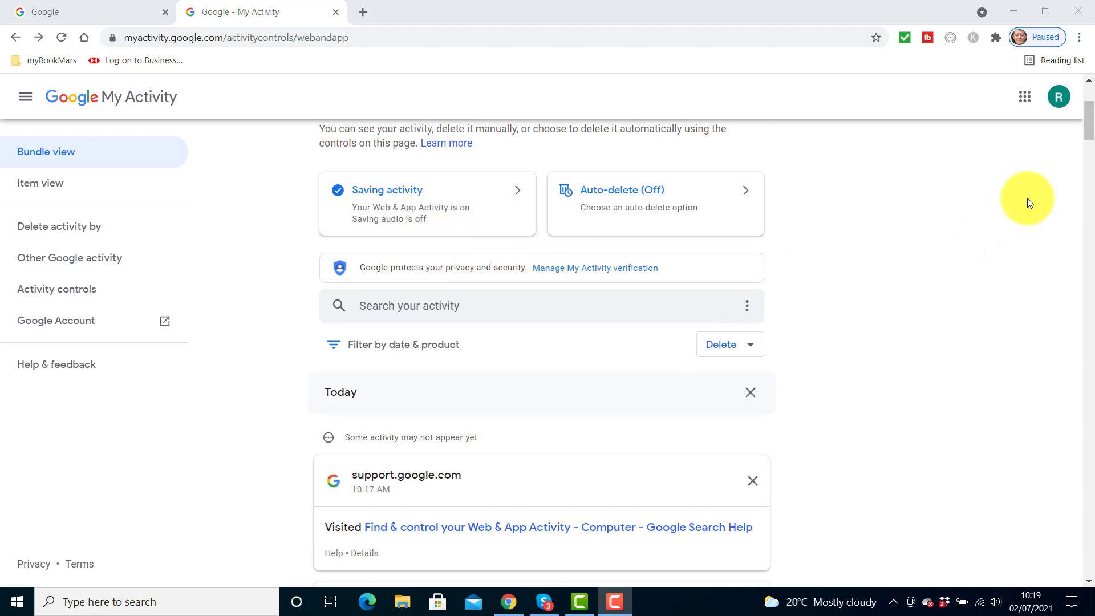
mouse_move(1088, 135)
left_mouse_down()
mouse_move(1092, 197)
mouse_move(1085, 128)
left_mouse_up()
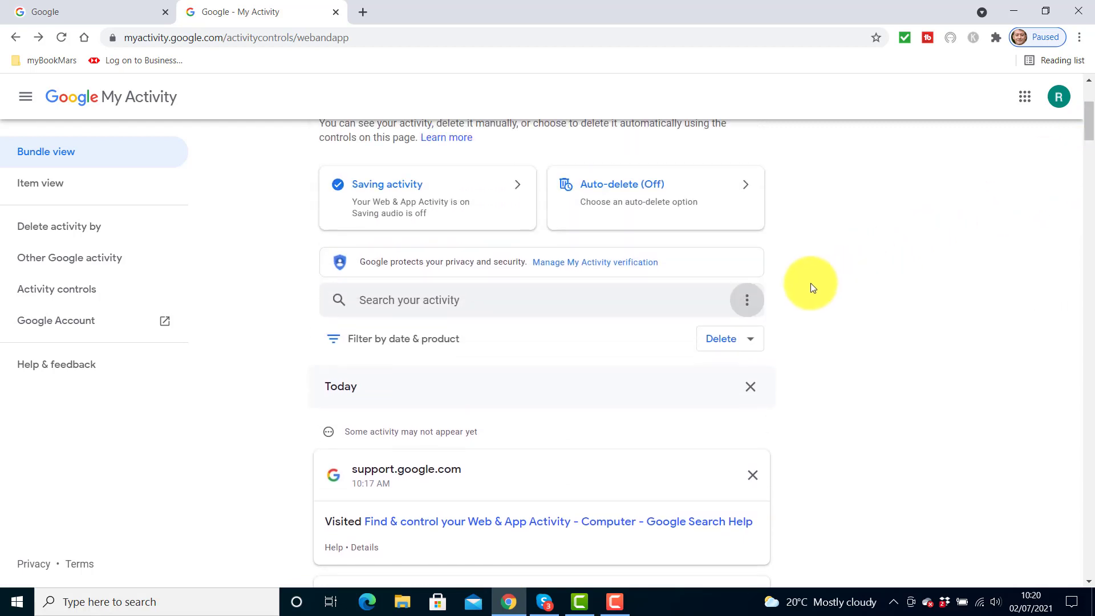
Step: Choose to delete Web & App Activity from all time across all 15 services
left_click(748, 301)
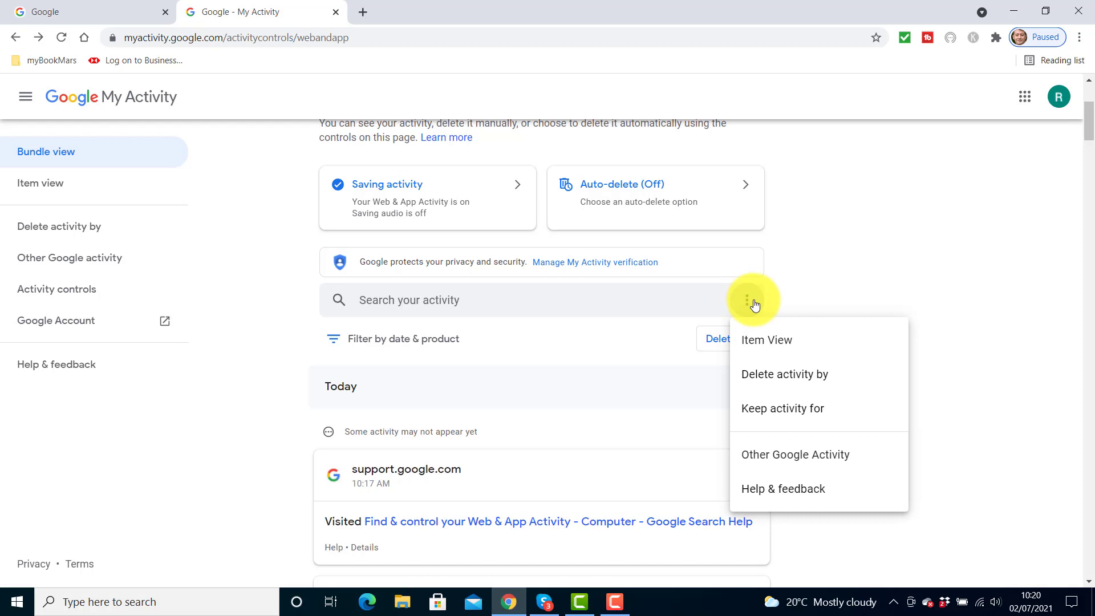
left_click(788, 379)
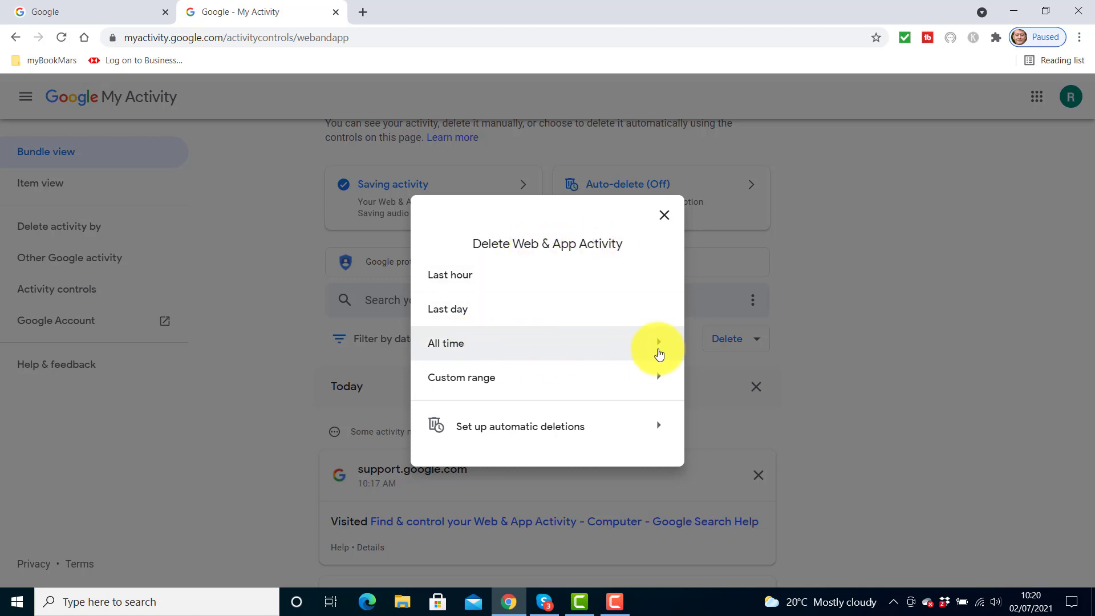
left_click(656, 345)
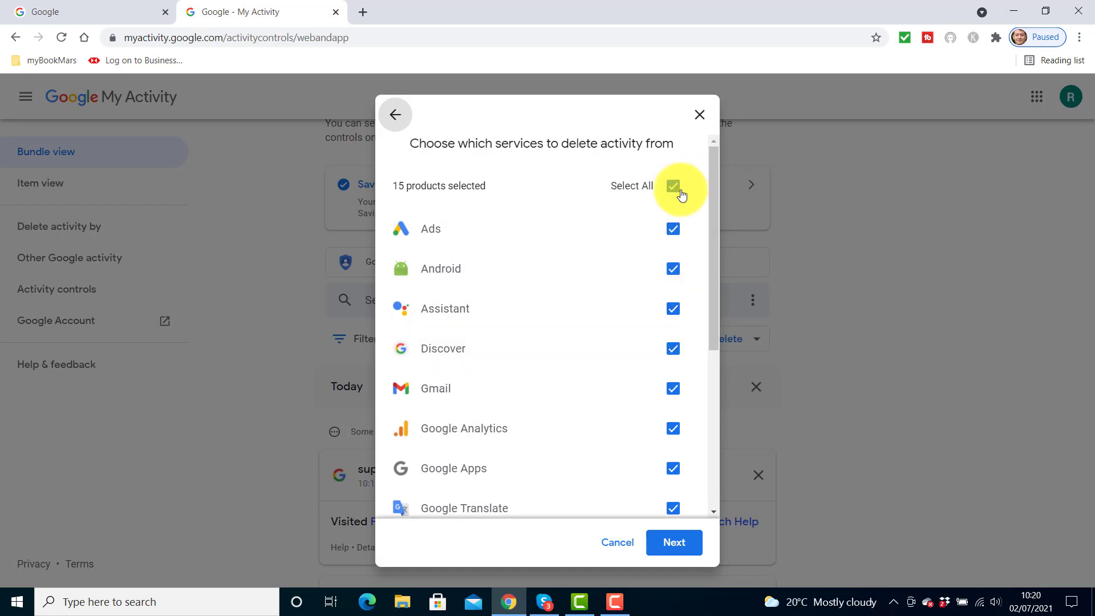
scroll(713, 308, "down", 2)
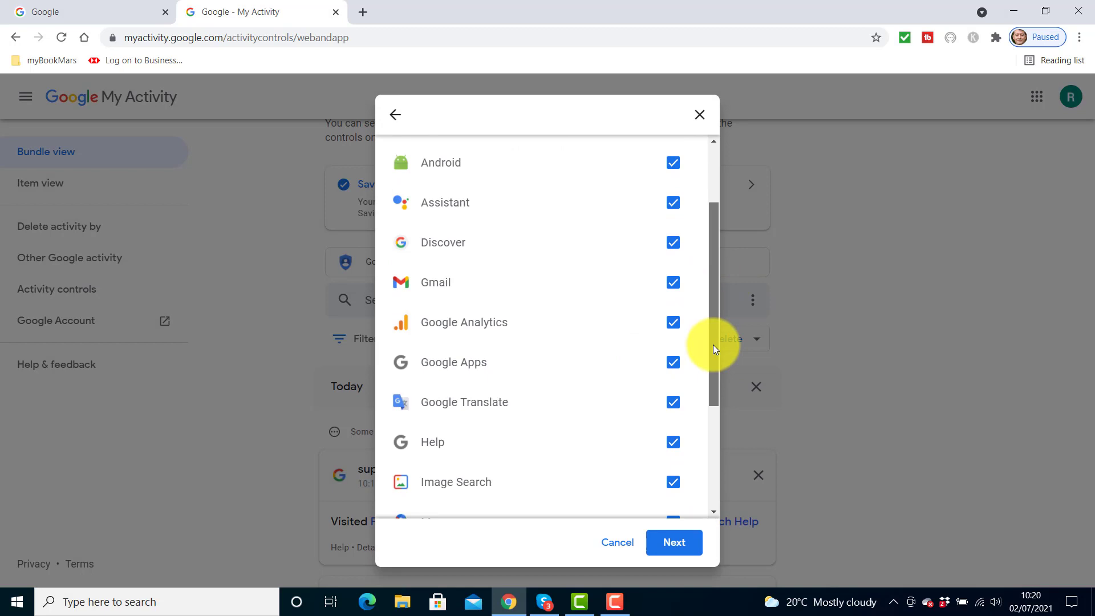
left_click_drag(712, 347, 744, 209)
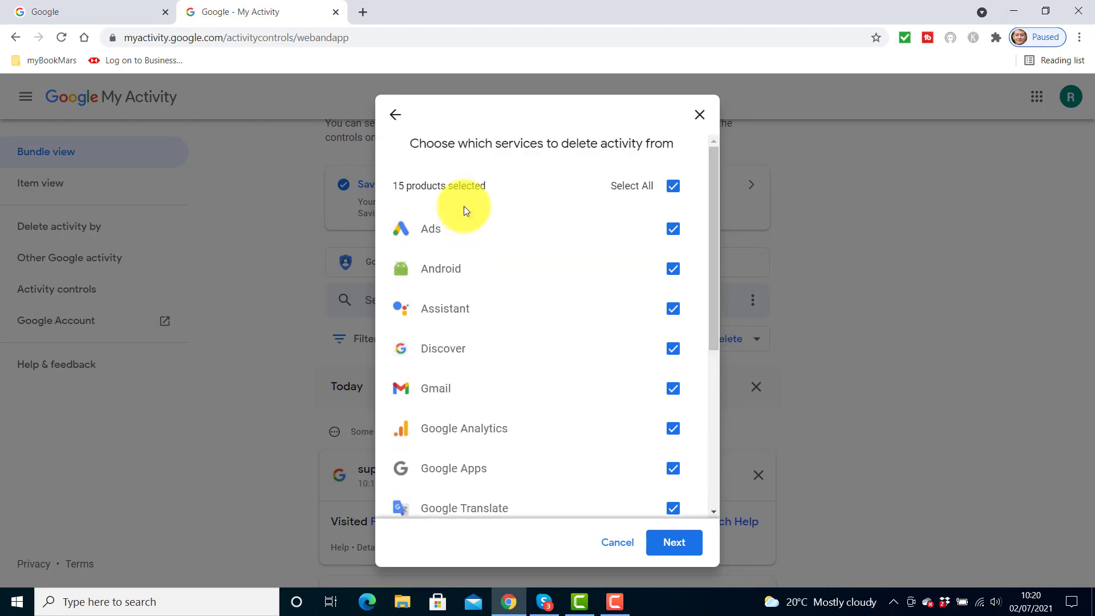
scroll(717, 324, "down", 1)
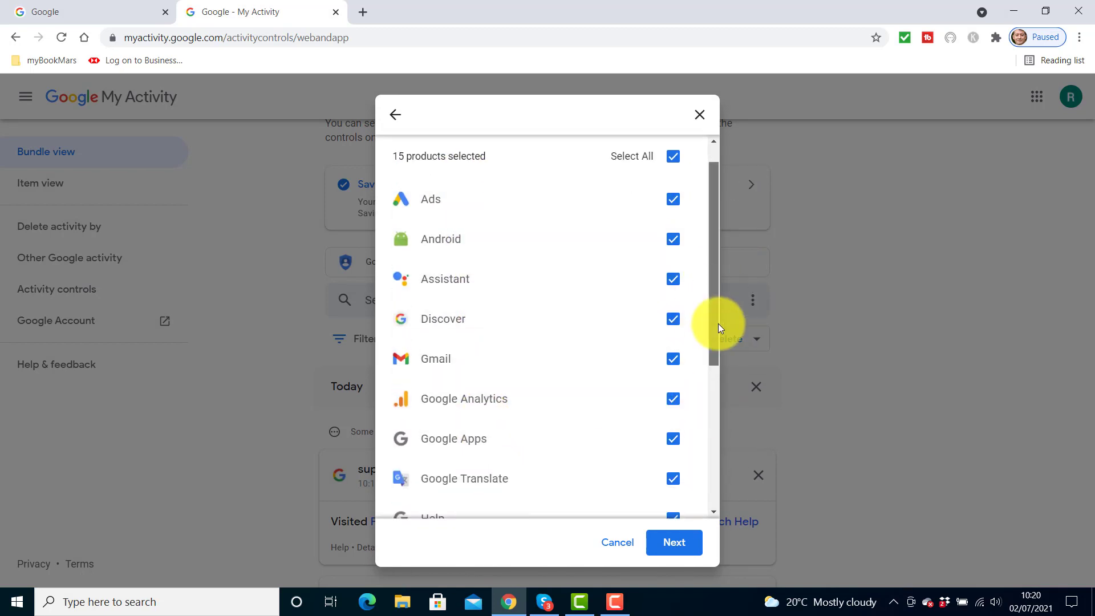
left_click_drag(717, 323, 724, 279)
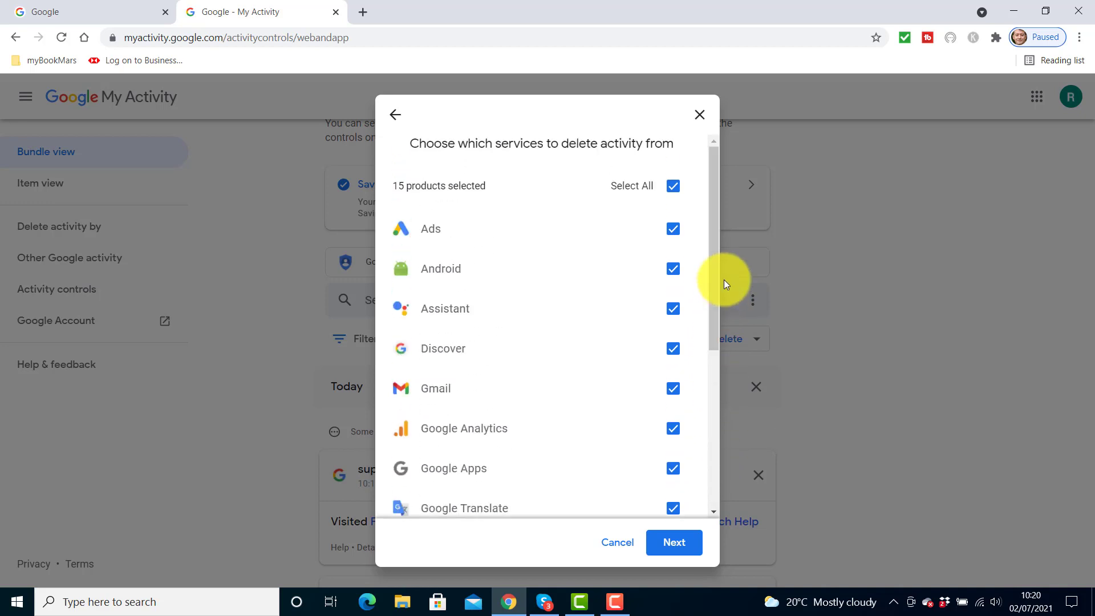
left_click(674, 544)
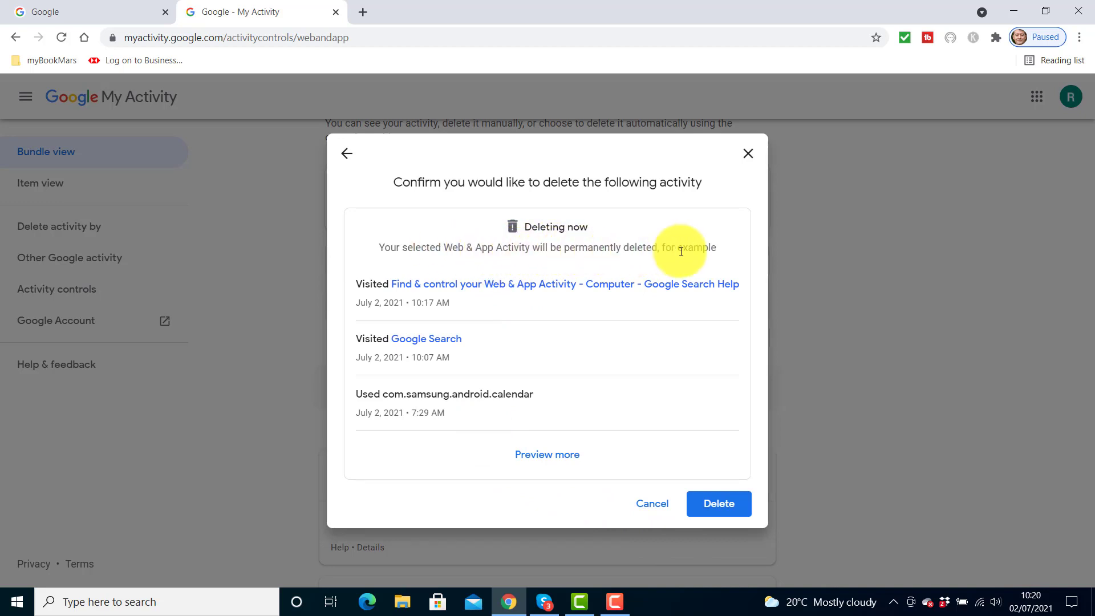
Step: Confirm the permanent deletion and close the Deletion complete notice
left_click(718, 509)
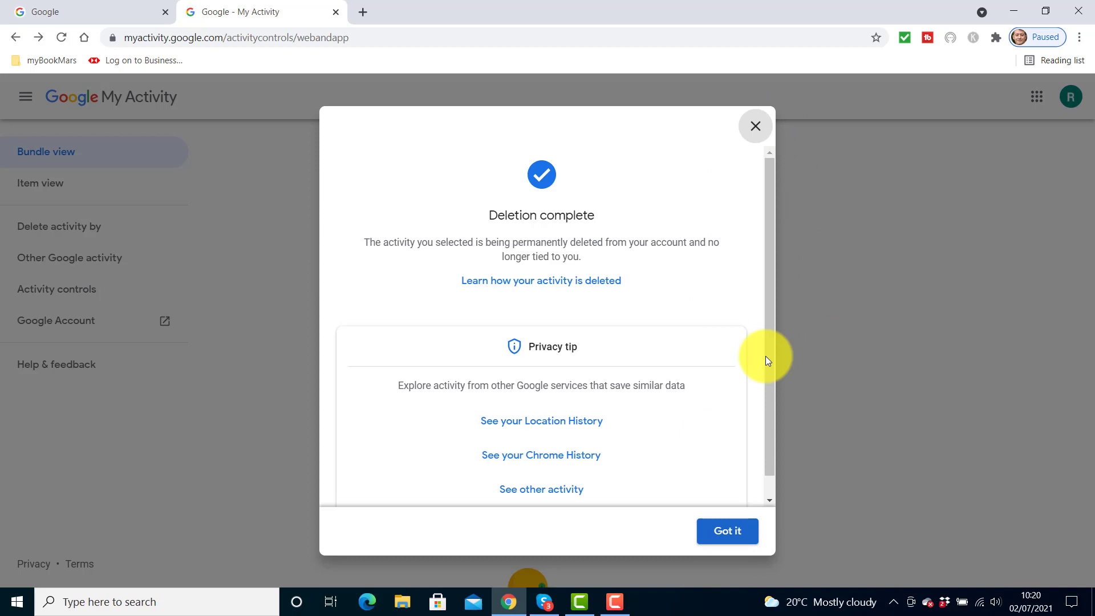
left_click(754, 127)
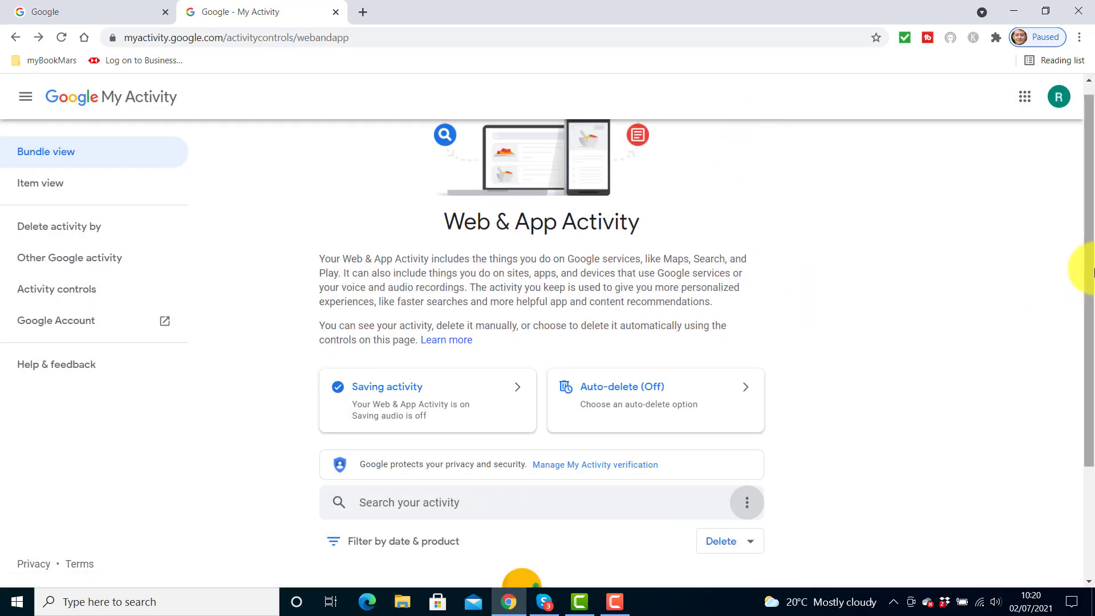
left_click_drag(1090, 216, 1086, 326)
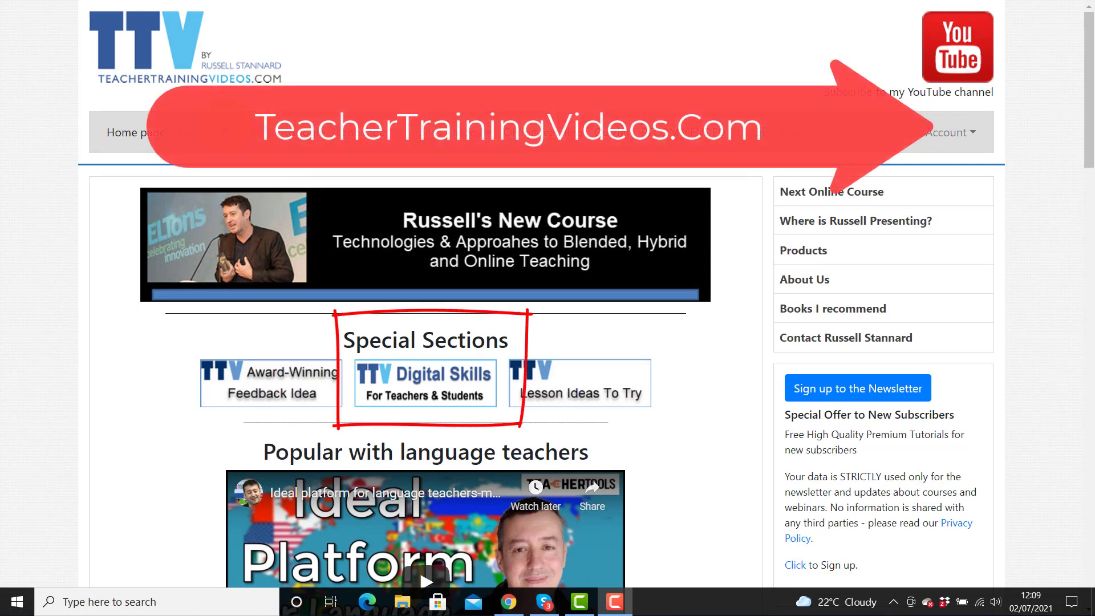
Step: Open the Digital Skills section and scroll to the Digital Literacies video thumbnails
left_click(430, 389)
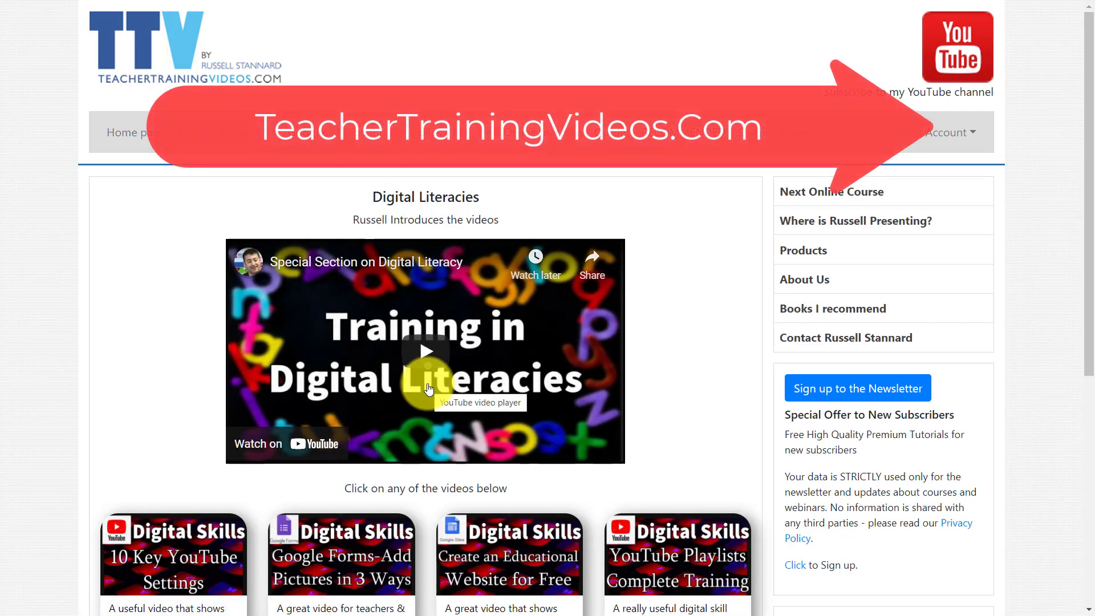
left_click_drag(1089, 228, 1092, 262)
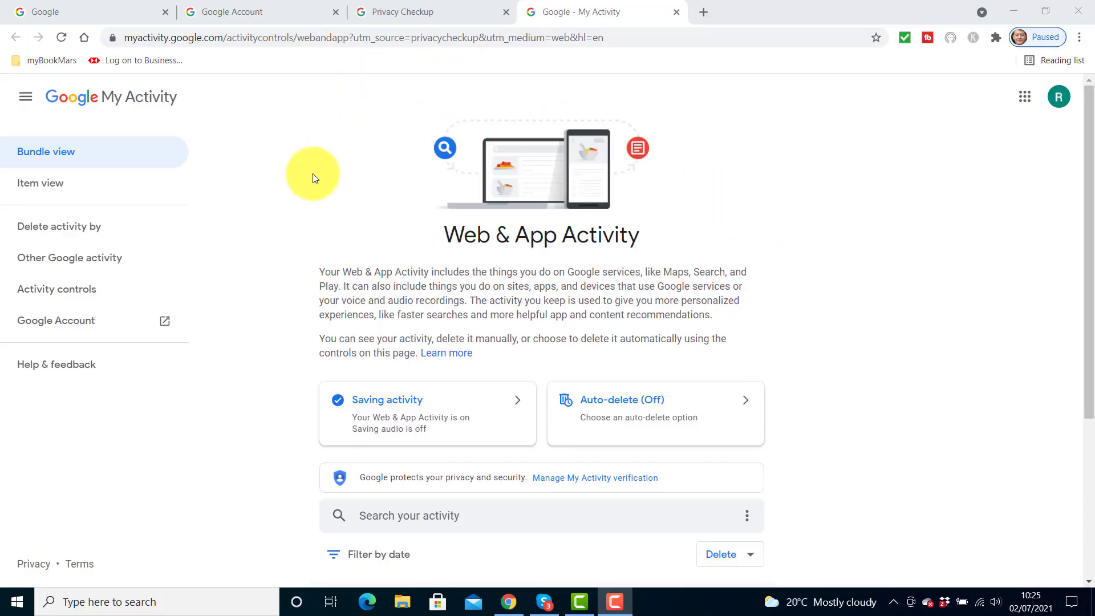
Step: Open the R avatar menu showing the signed-in account and two signed-out accounts
left_click(1060, 102)
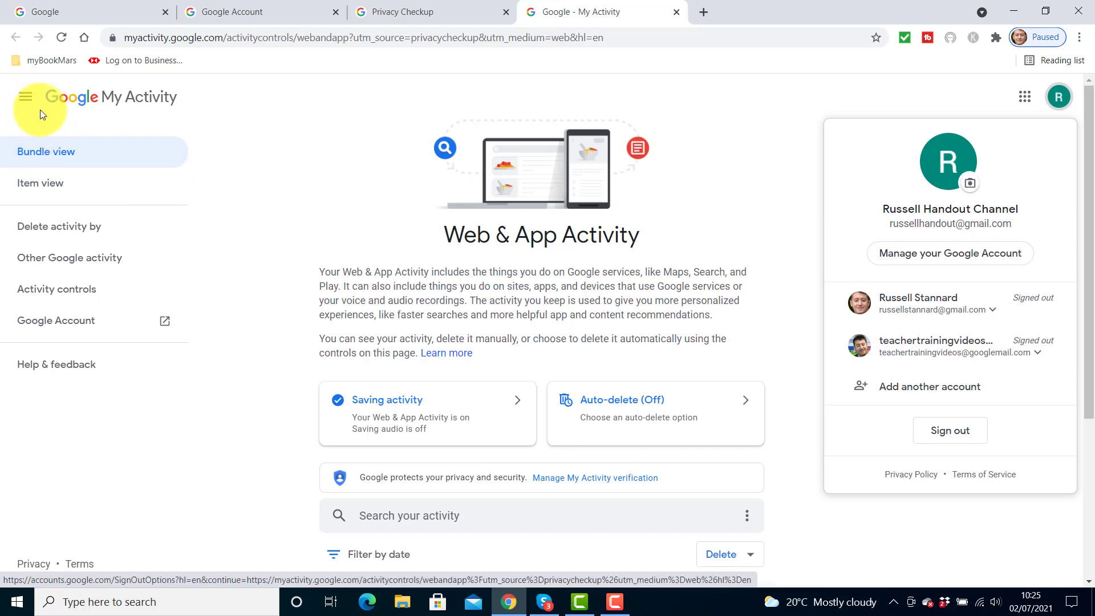
Step: Open the Google Account home, start Privacy Checkup, and scroll to Key privacy settings
left_click(946, 254)
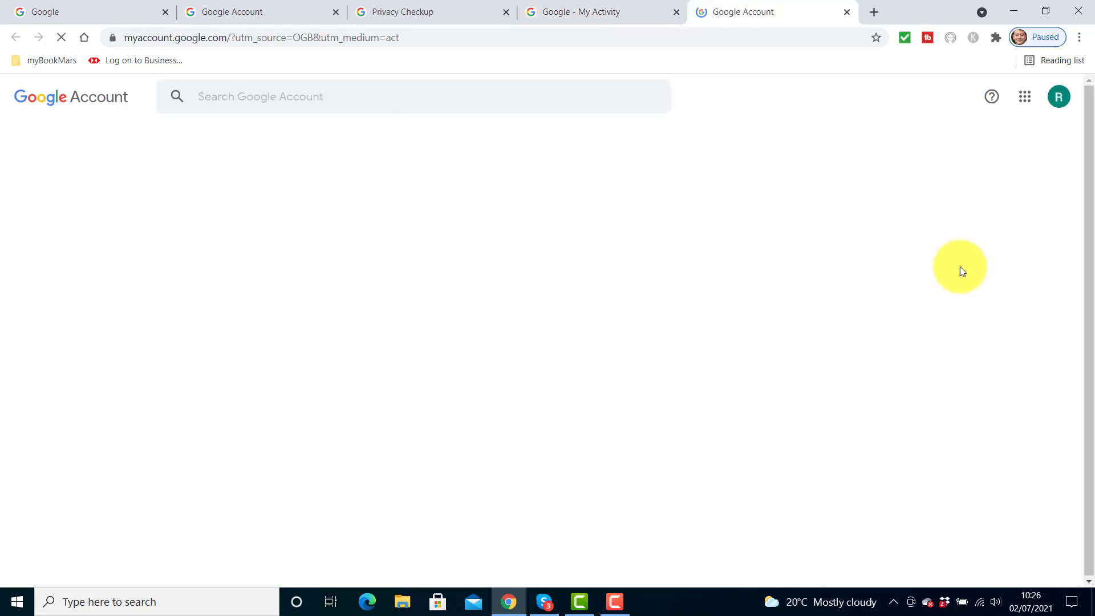
scroll(1080, 240, "down", 2)
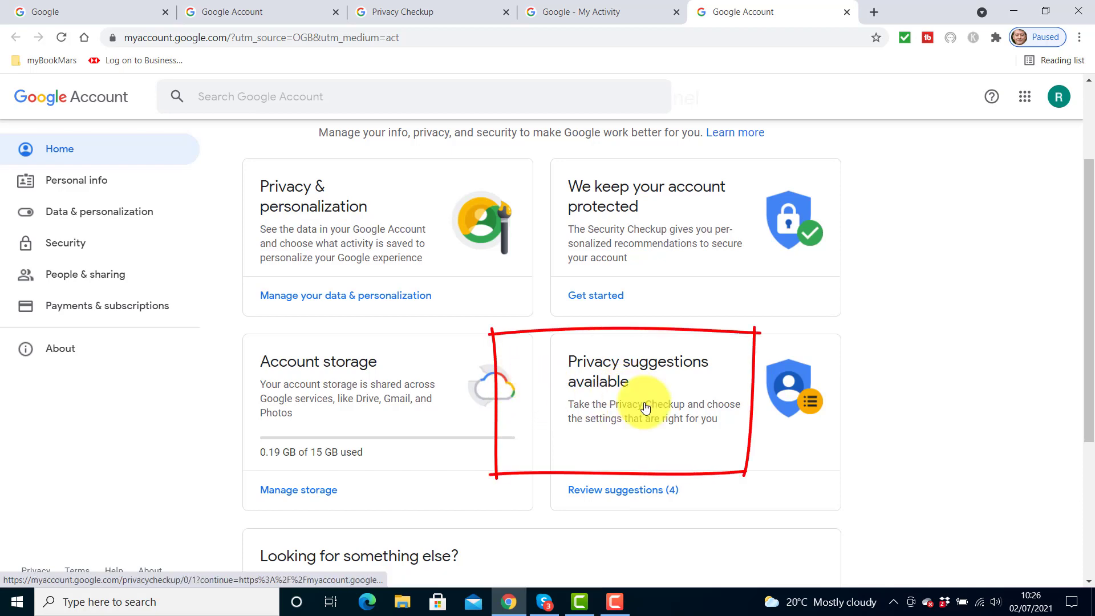
left_click(665, 404)
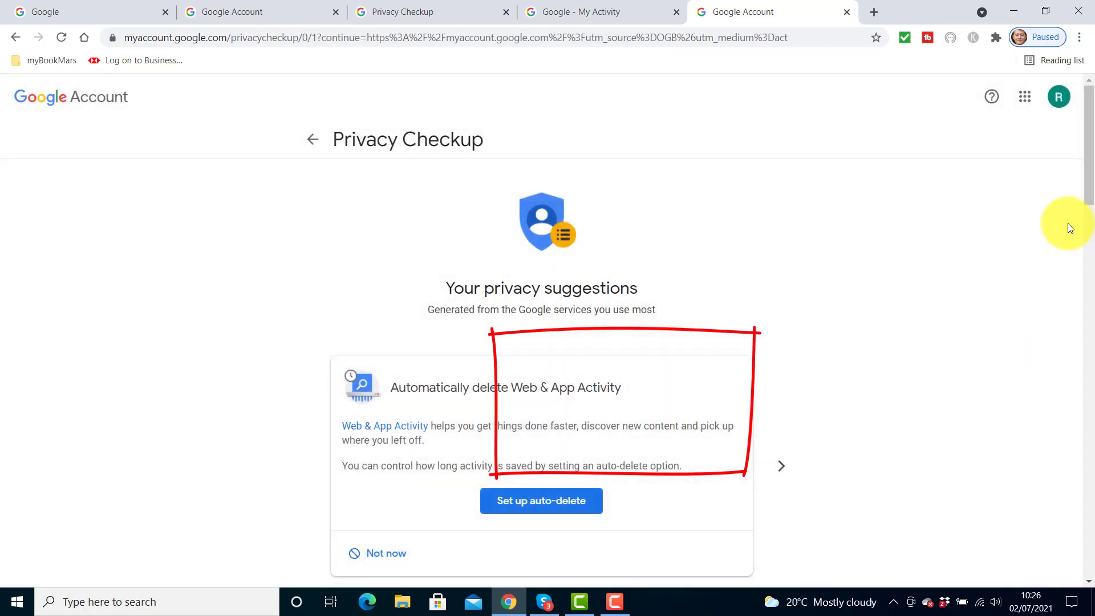
left_click_drag(1084, 171, 1078, 371)
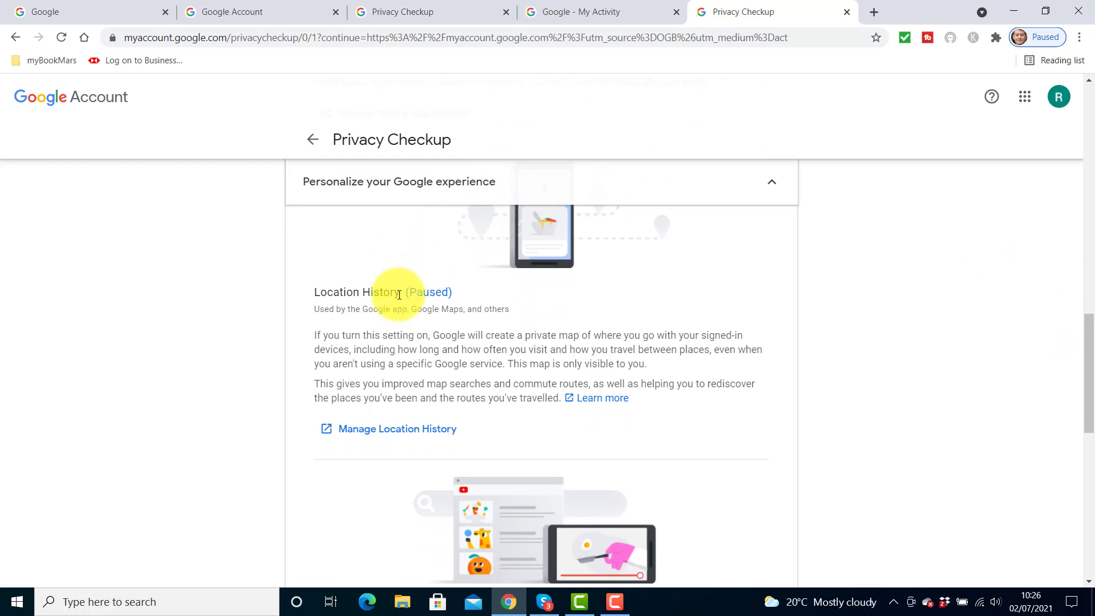
Step: Open the Location History setting and confirm its toggle is off (Paused)
left_click(425, 298)
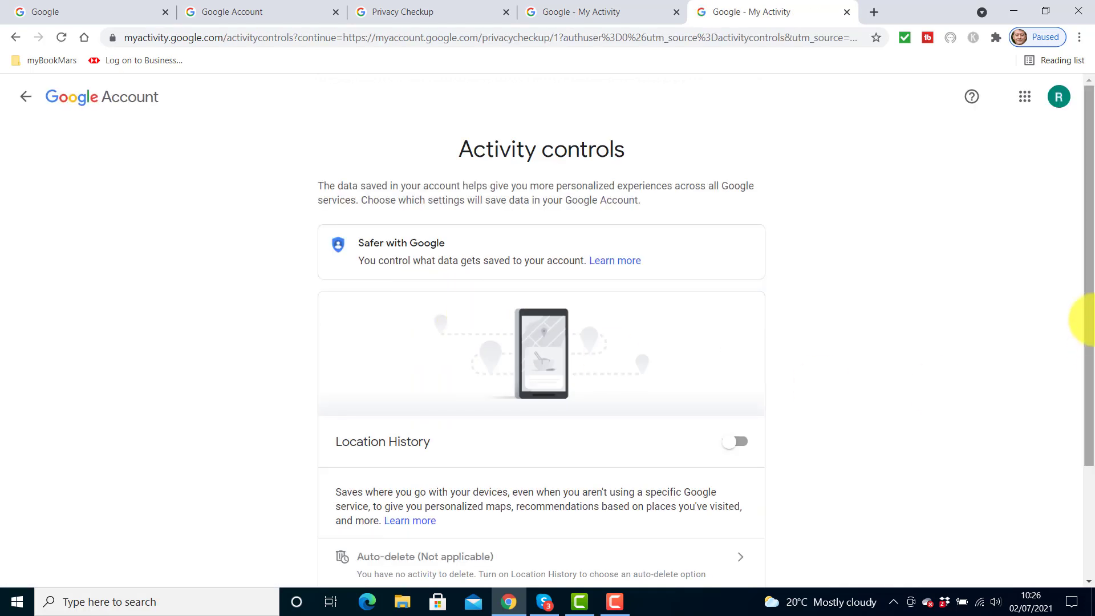
left_click_drag(1080, 273, 1080, 399)
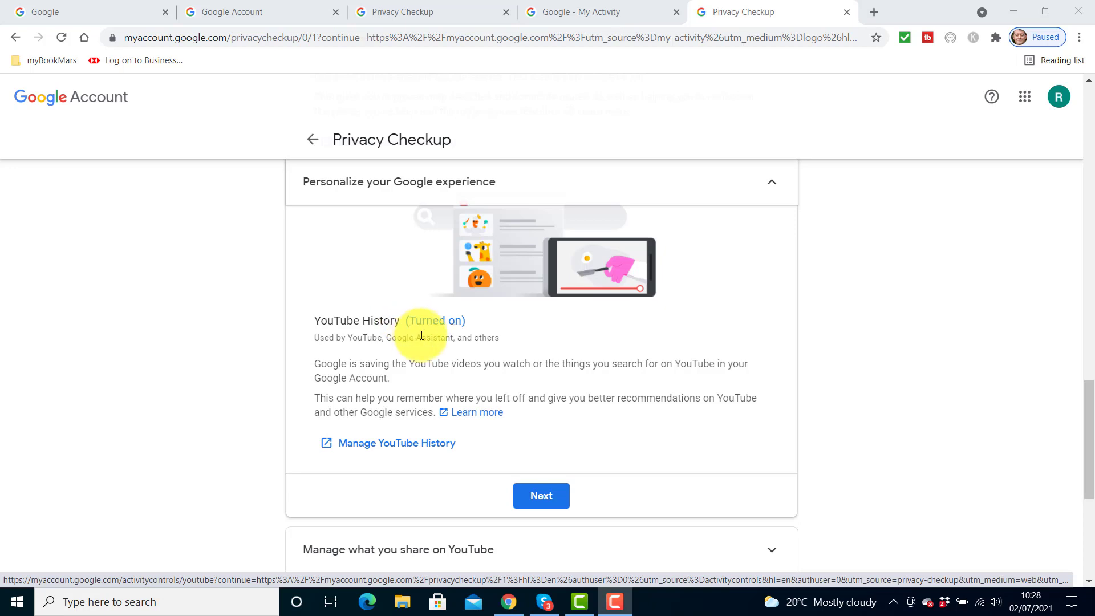
Step: Open YouTube History controls, view the auto-delete choices, and close them leaving auto-delete off
left_click(433, 321)
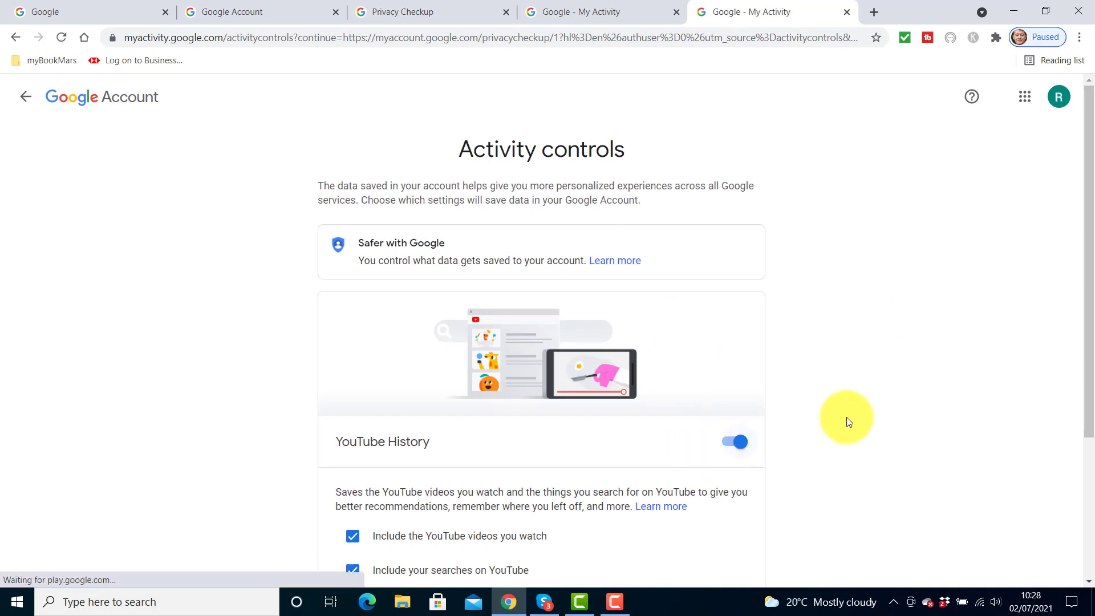
left_click_drag(1087, 257, 1086, 364)
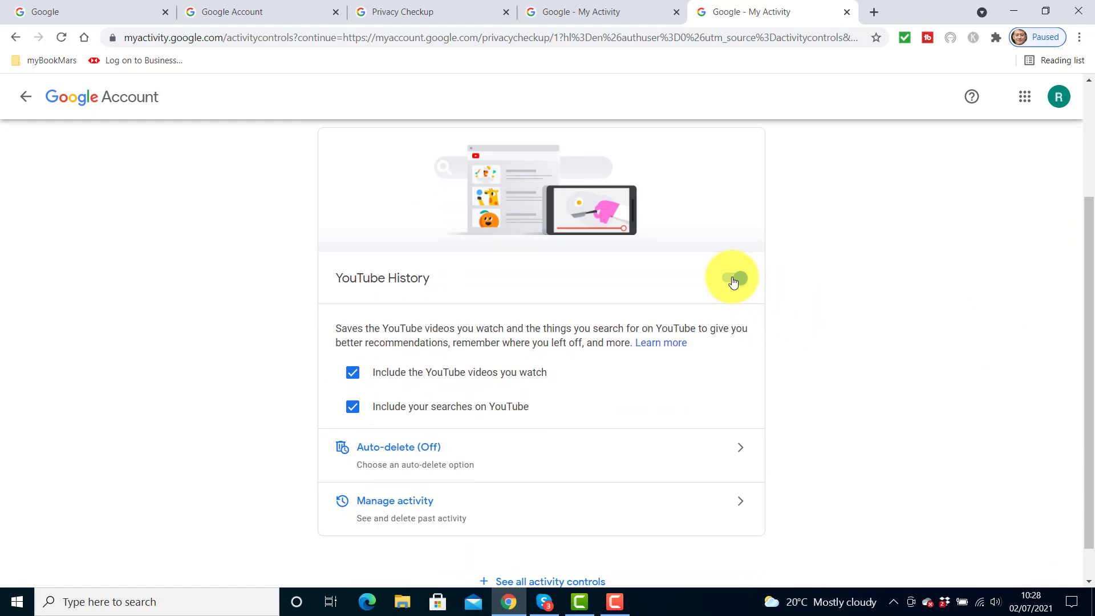
scroll(1081, 319, "down", 1)
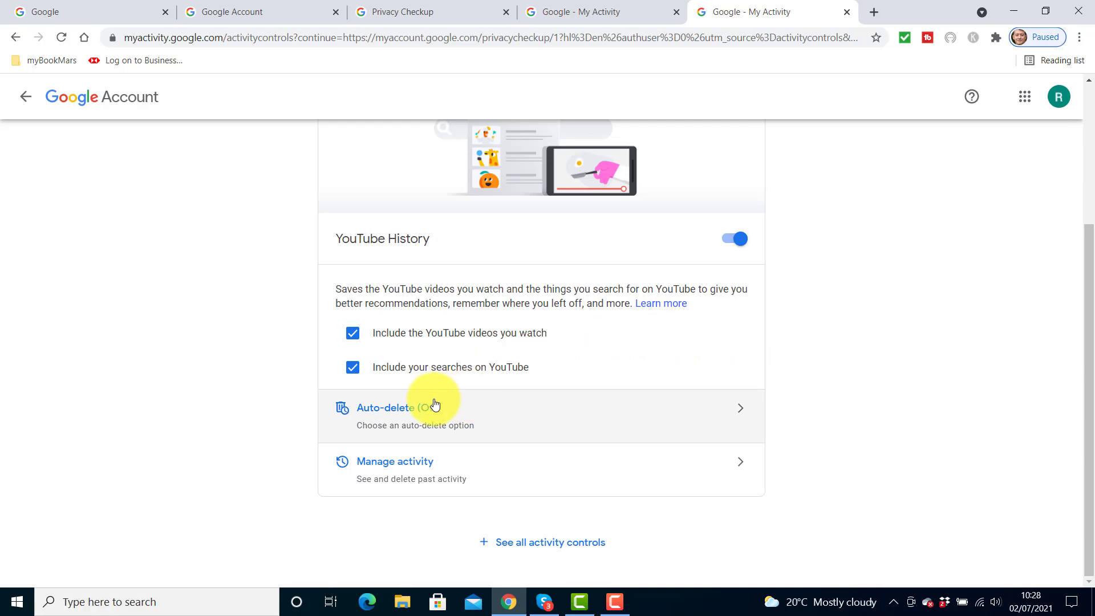
left_click(741, 415)
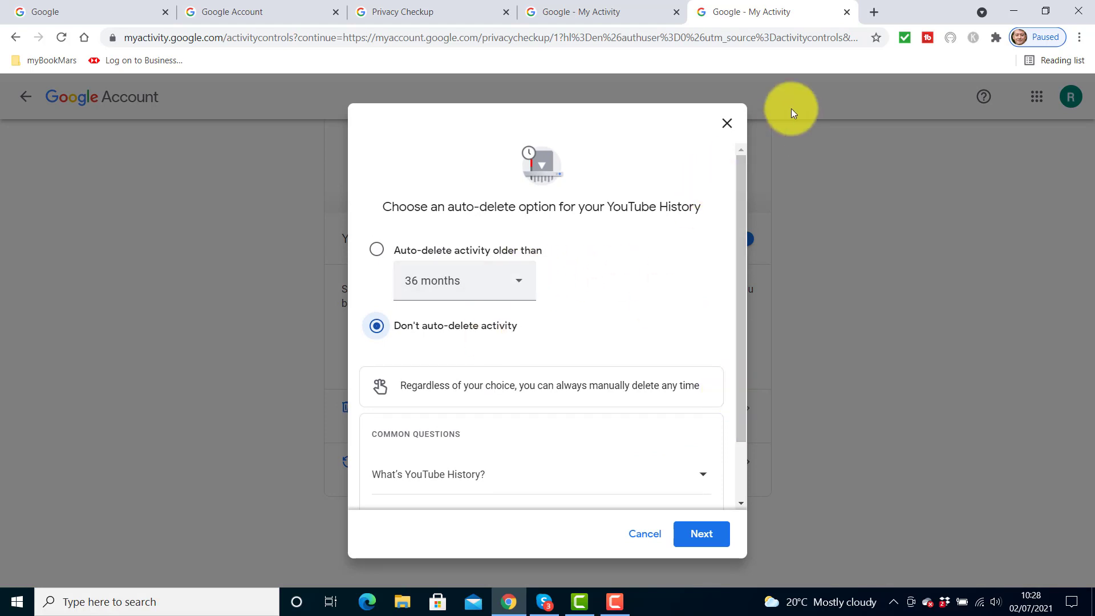
left_click(727, 125)
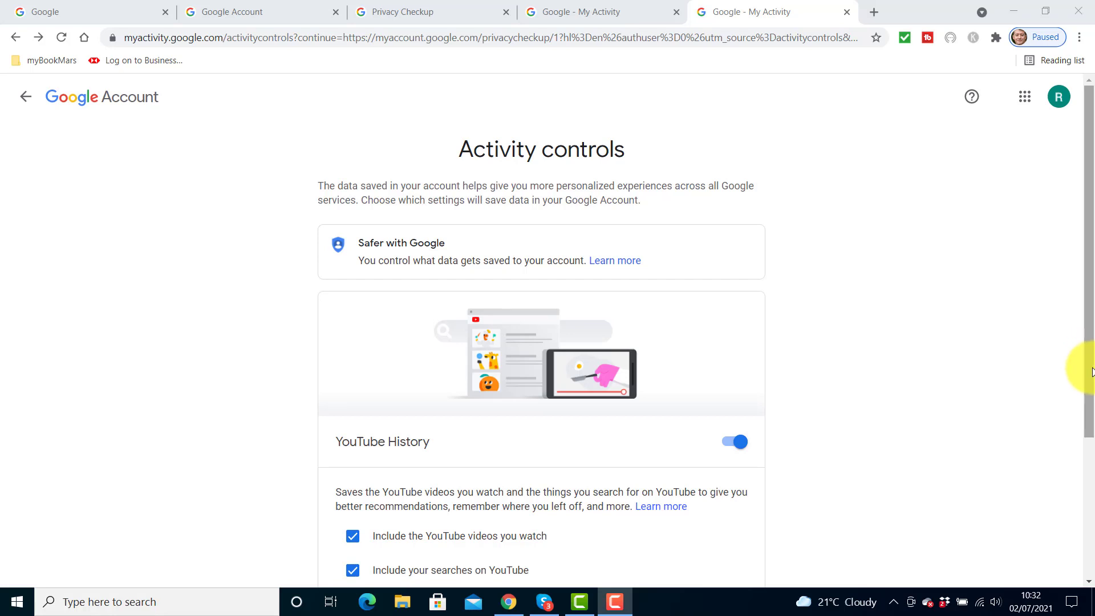
Step: Open YouTube History's Manage activity list showing videos watched on April 8
left_click_drag(1078, 313, 1091, 499)
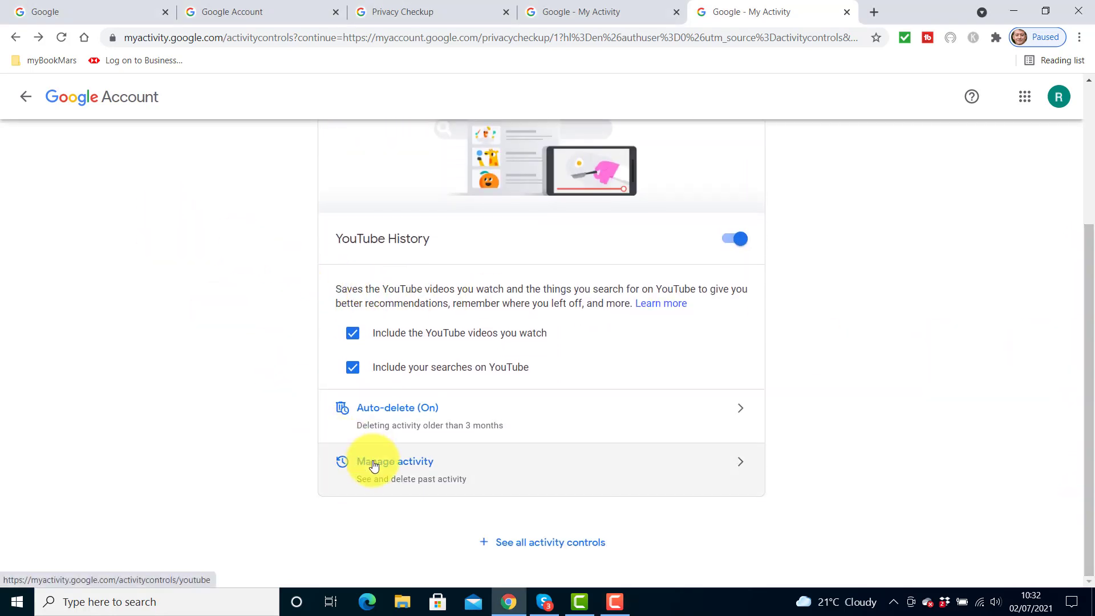
left_click(407, 473)
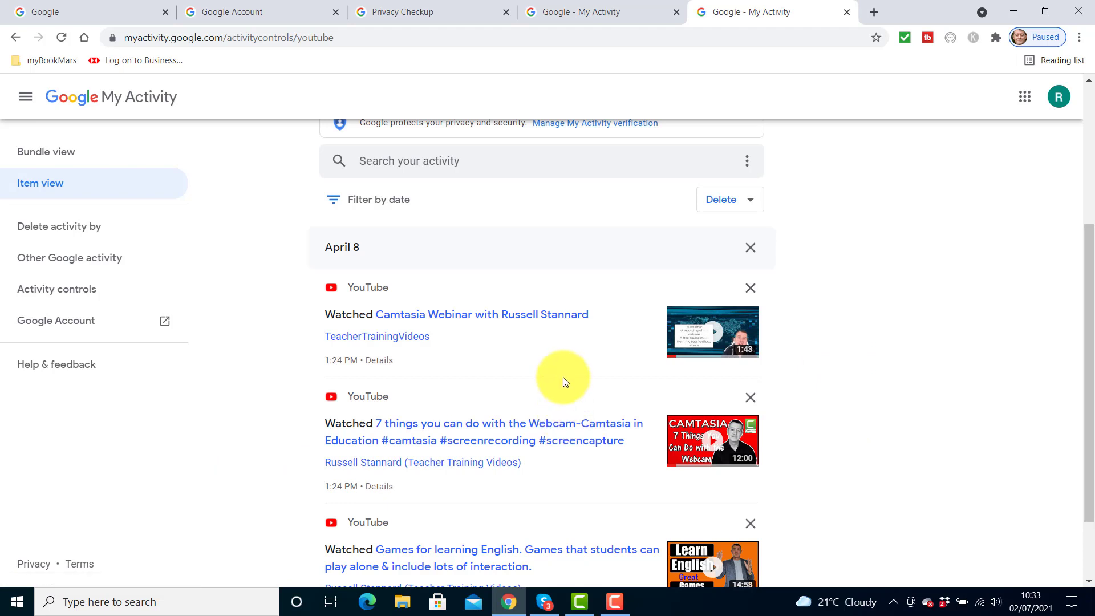
left_click_drag(1082, 362, 1082, 383)
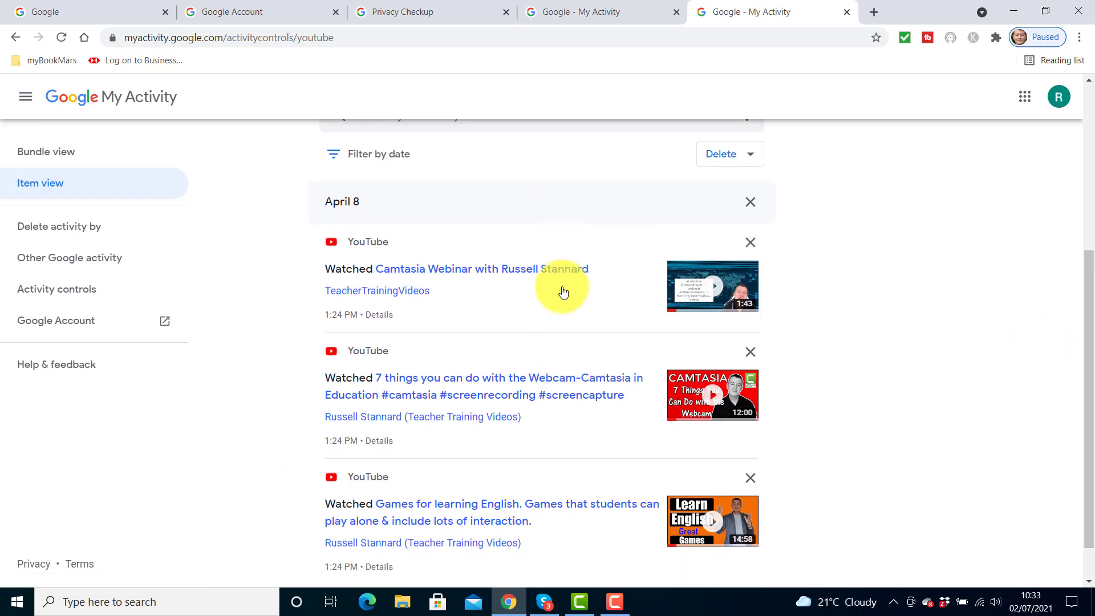
left_click_drag(1089, 329, 1088, 294)
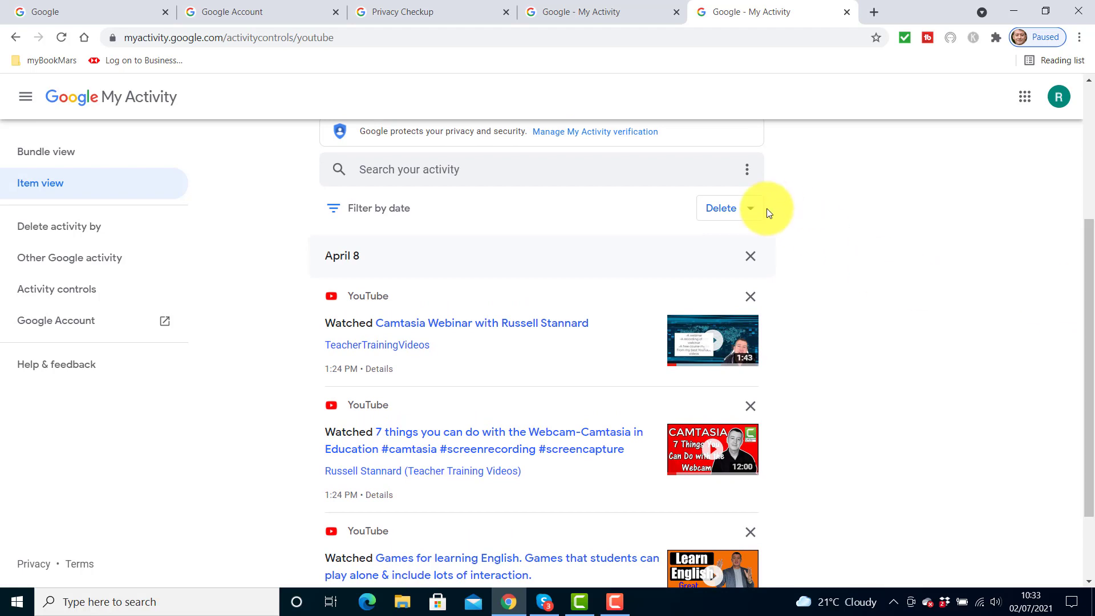
Step: Open the YouTube activity options menu and choose Delete activity by to pick a time range
left_click(747, 170)
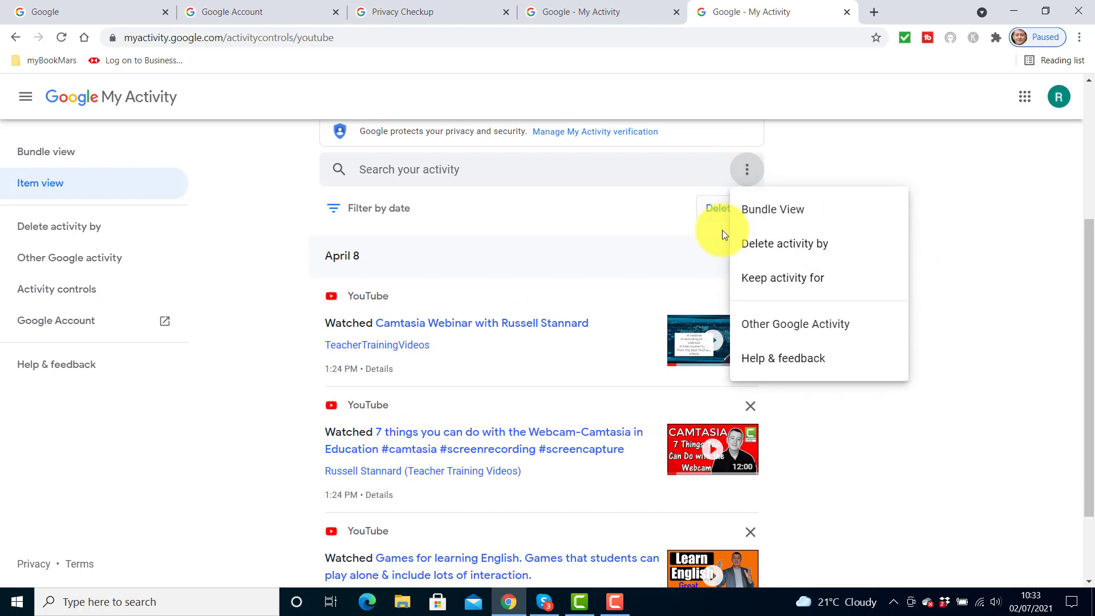
left_click(797, 246)
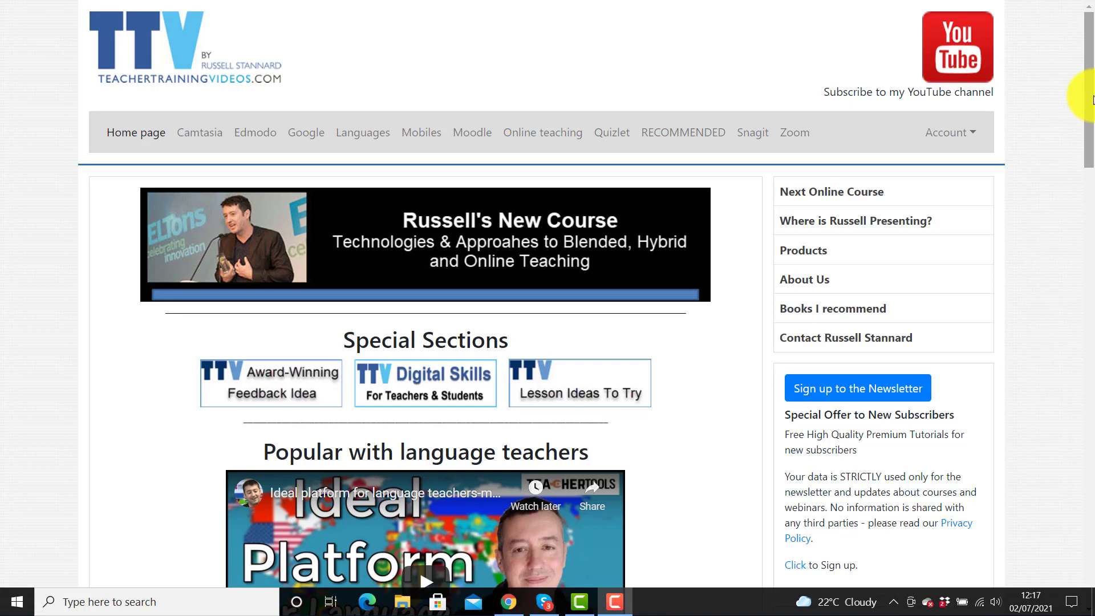
Step: Scroll the TeacherTrainingVideos.com home page down to the Russell Recommends tools and contact panel
left_click_drag(1092, 108, 1086, 218)
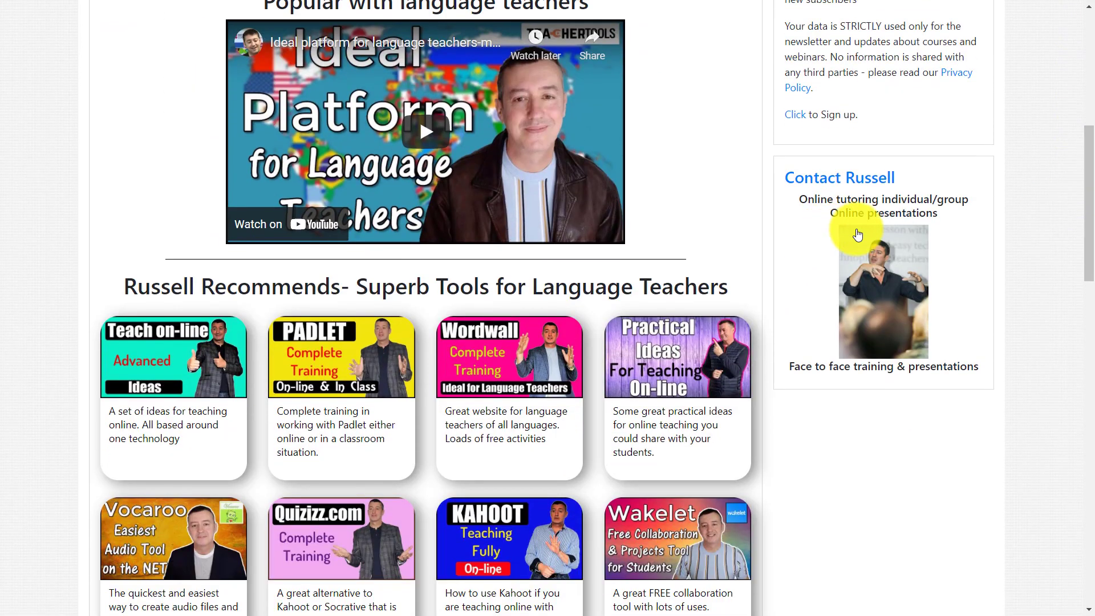